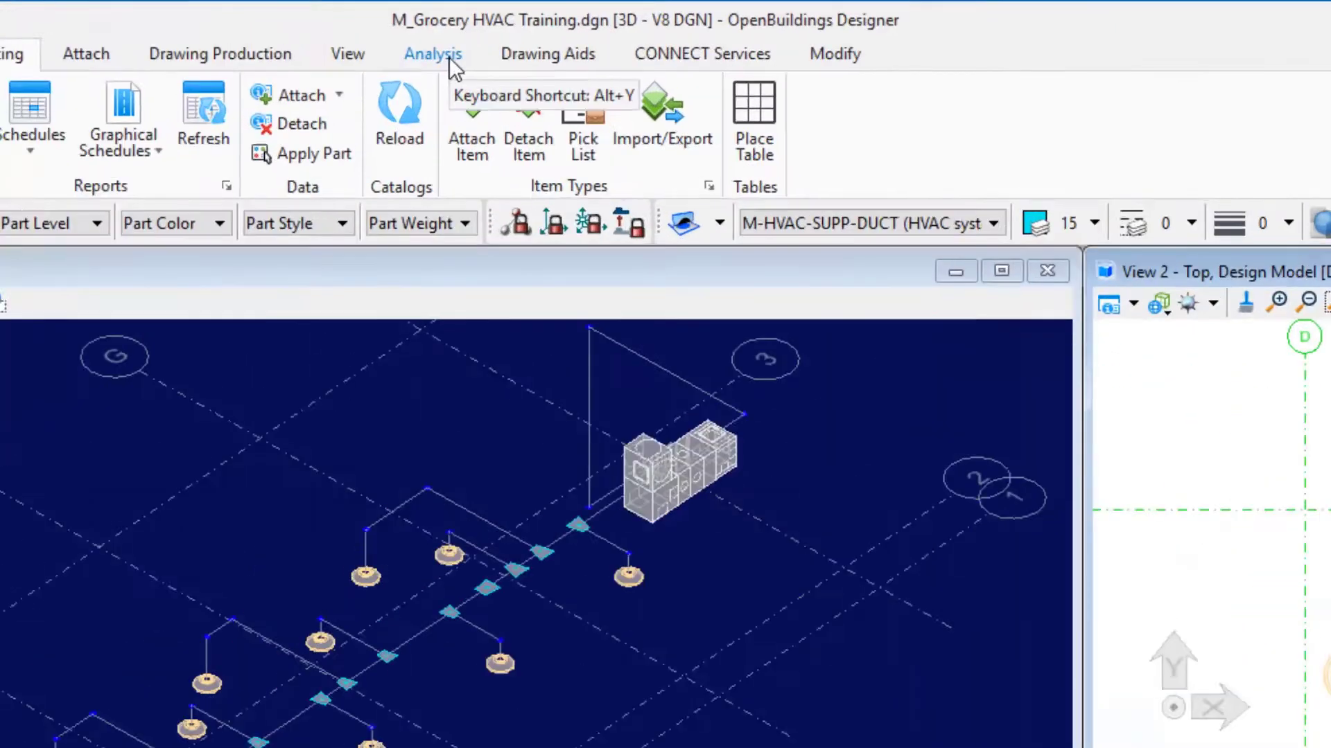
# Step: Open the Duct Sizer and review the available duct material types, keeping Galv. steel longitudinal seams
pyautogui.click(551, 34)
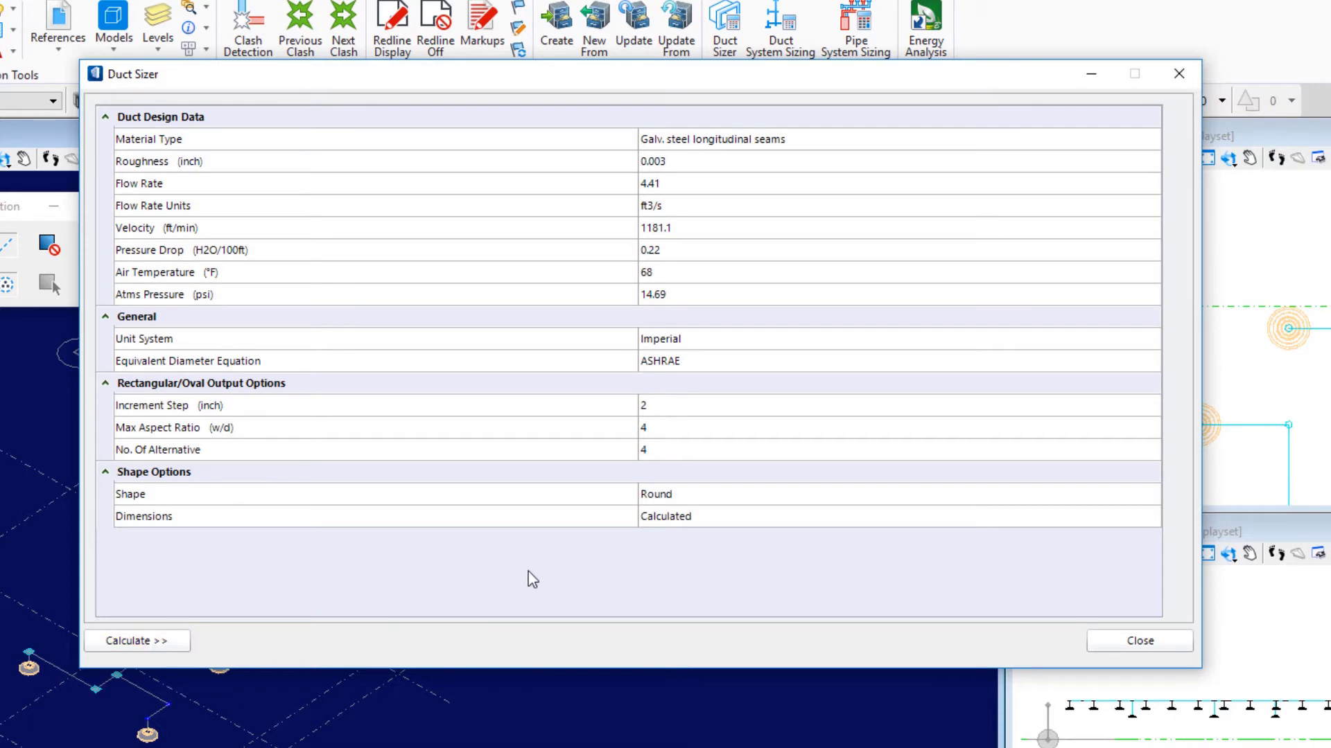
pyautogui.click(834, 146)
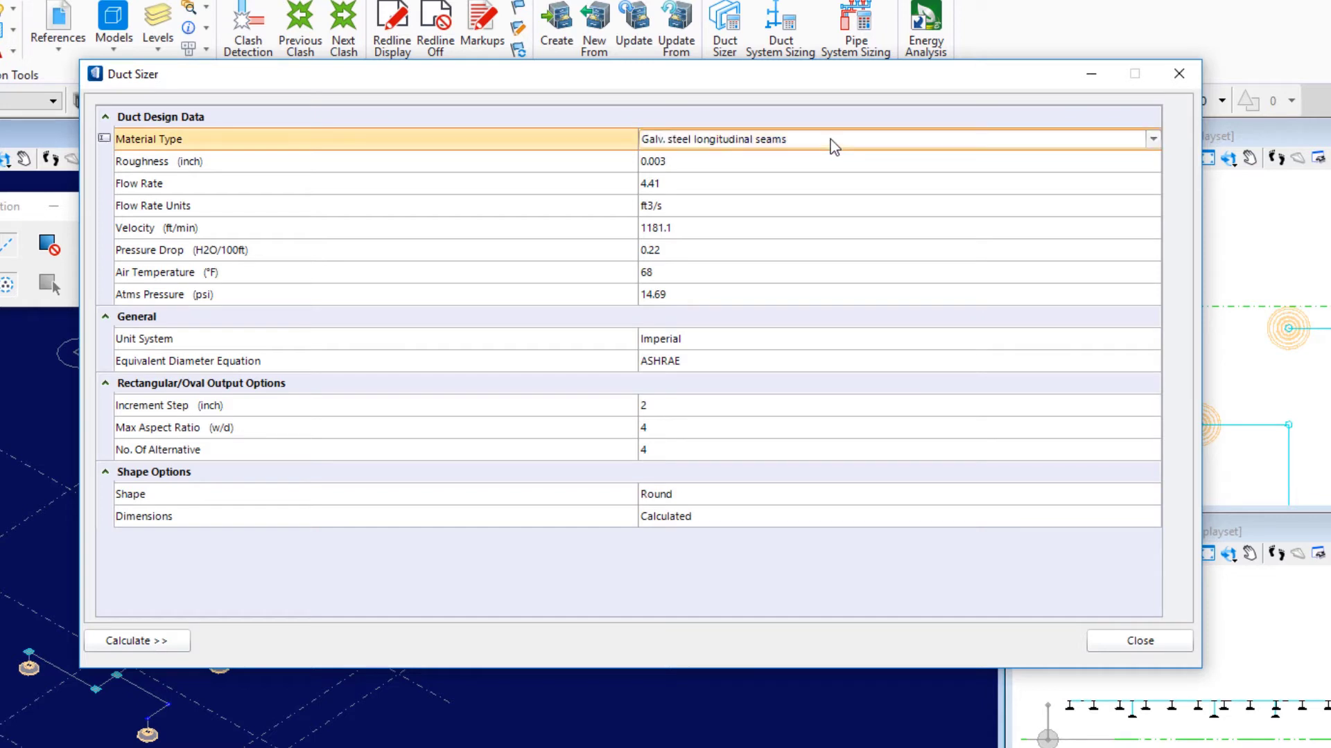
pyautogui.click(1153, 140)
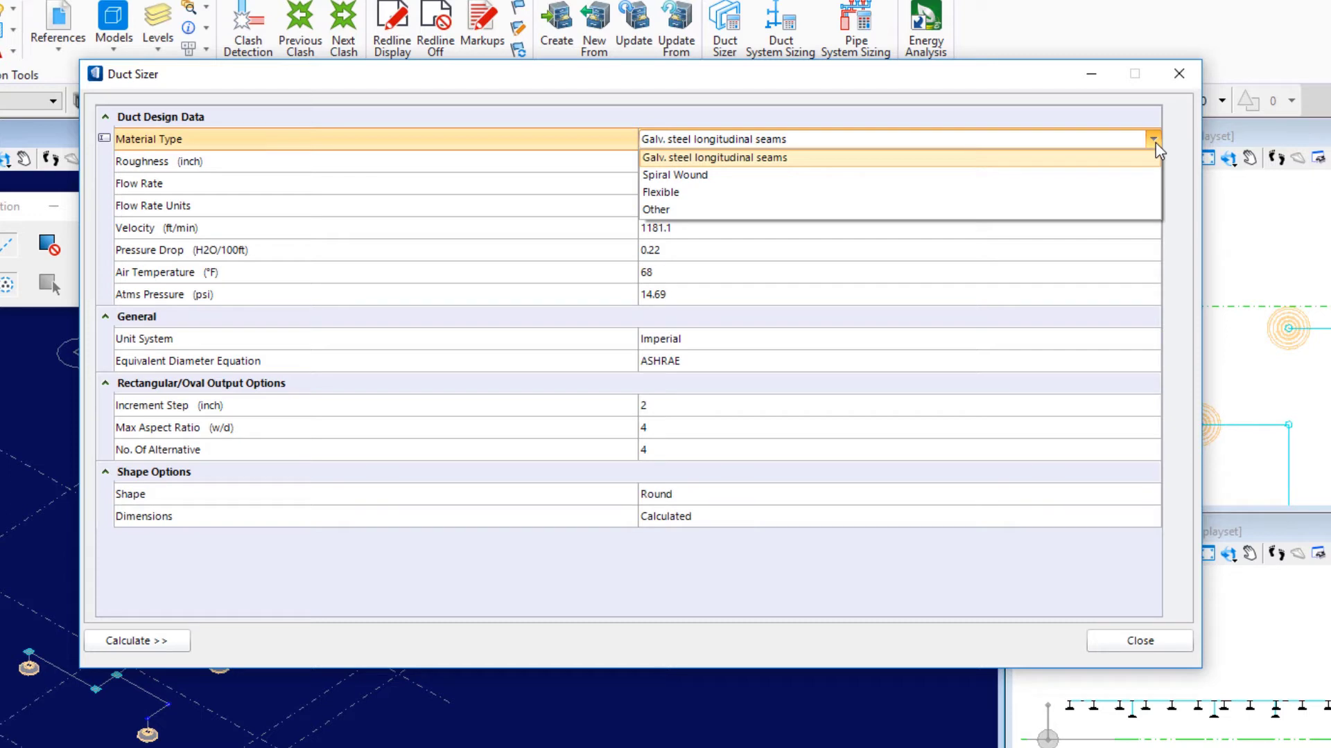
pyautogui.click(1153, 141)
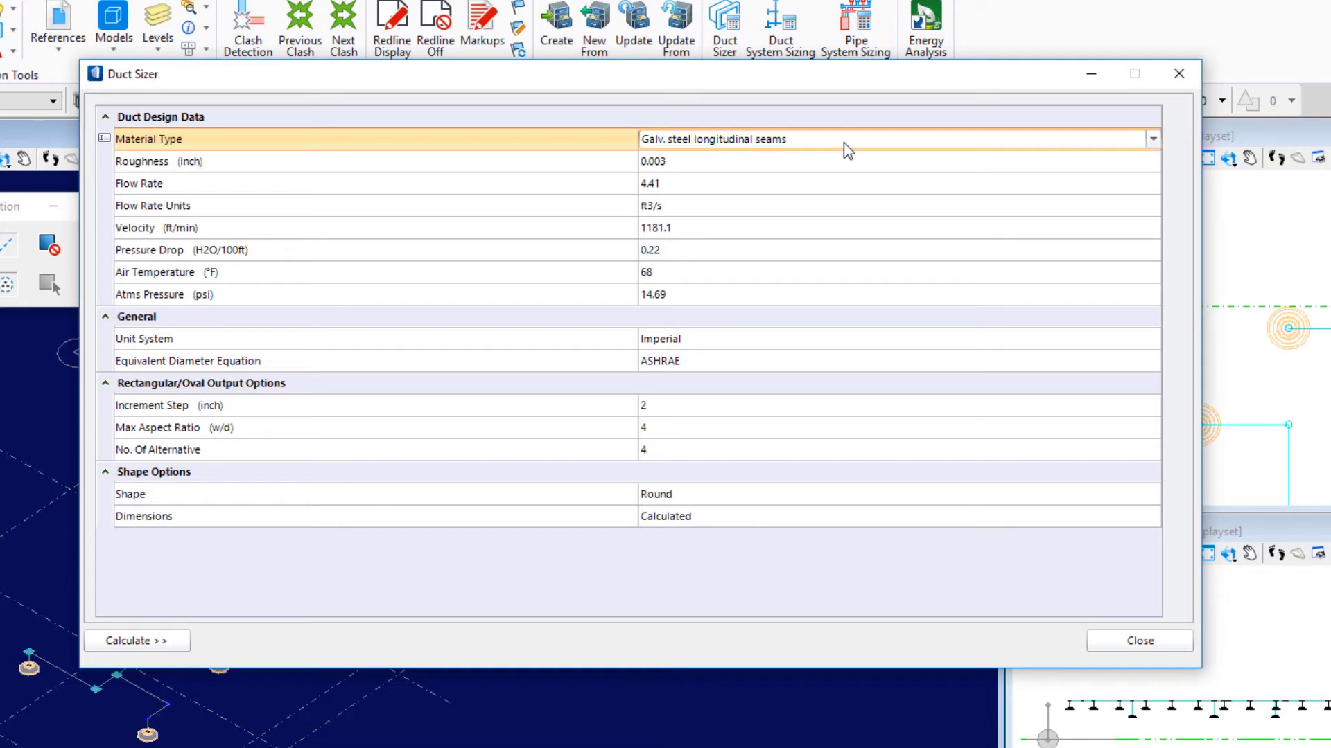
pyautogui.click(714, 167)
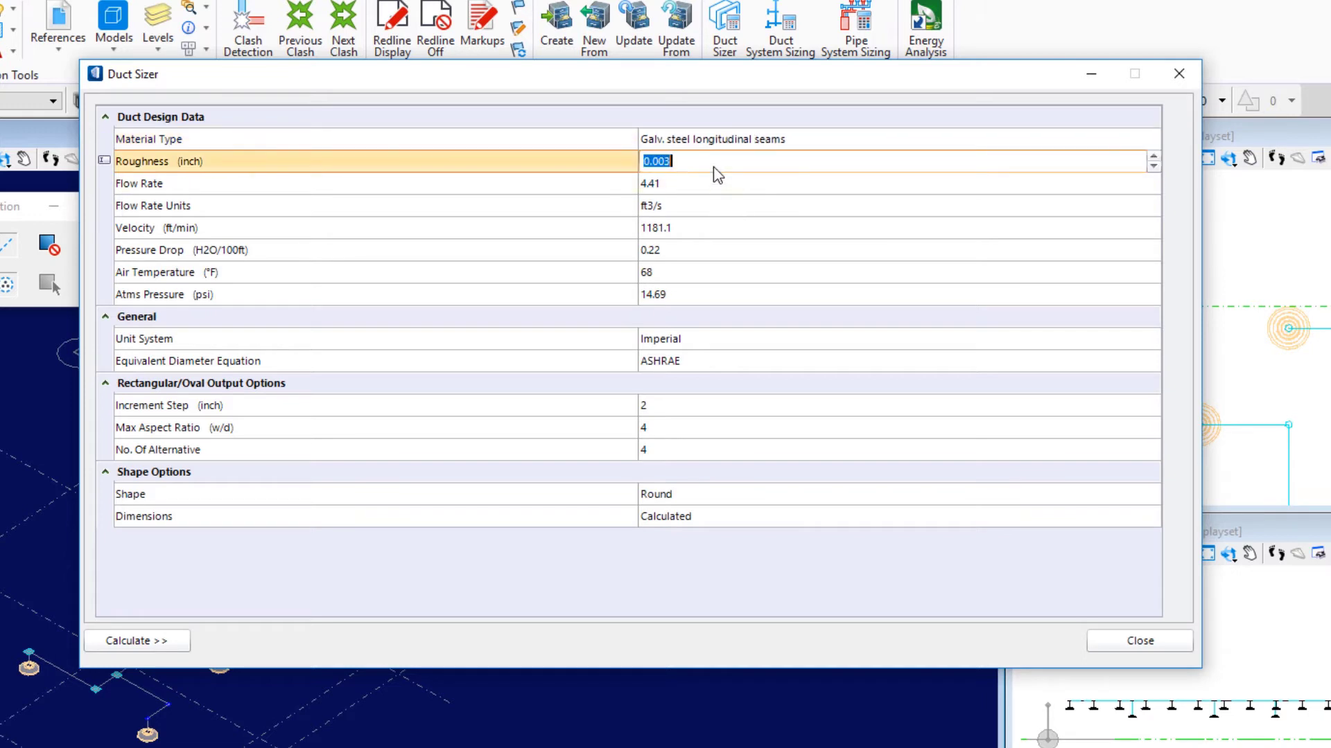
# Step: Set the duct flow rate to 2500
pyautogui.click(705, 182)
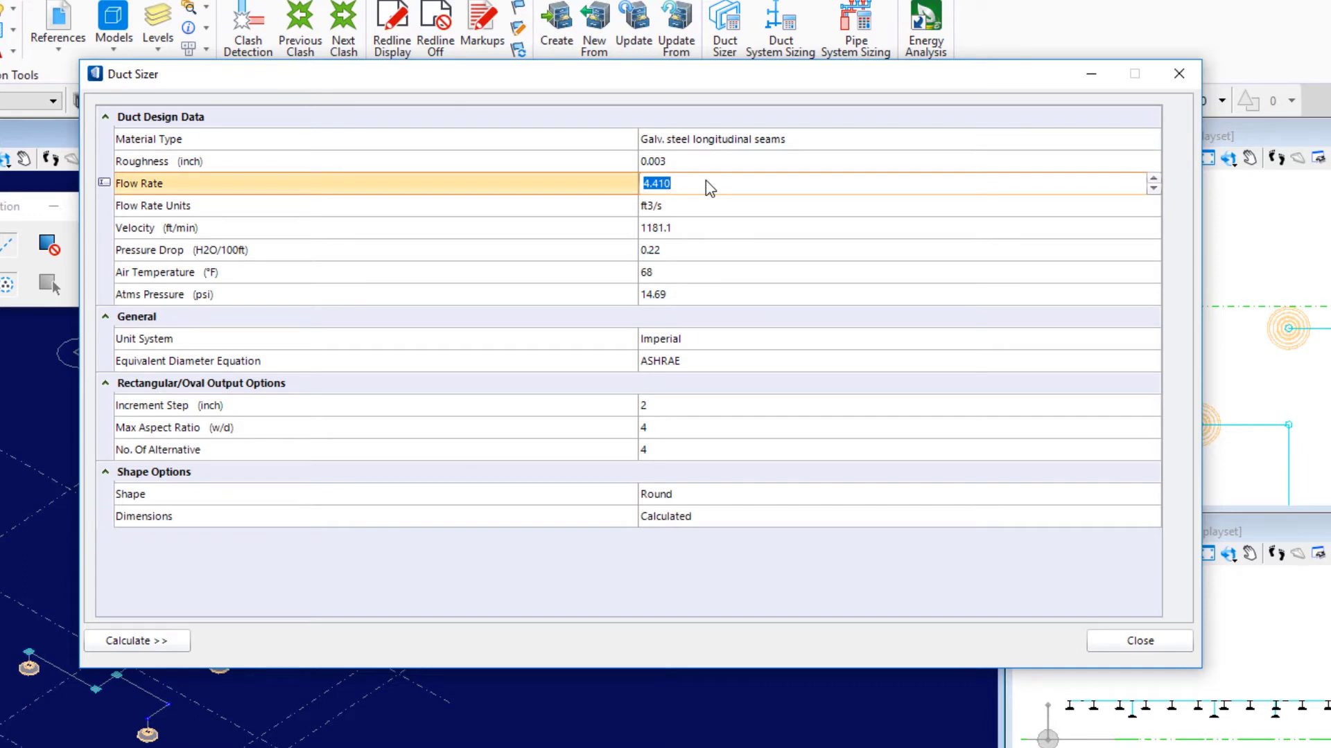
pyautogui.write('2500')
pyautogui.press('Return')
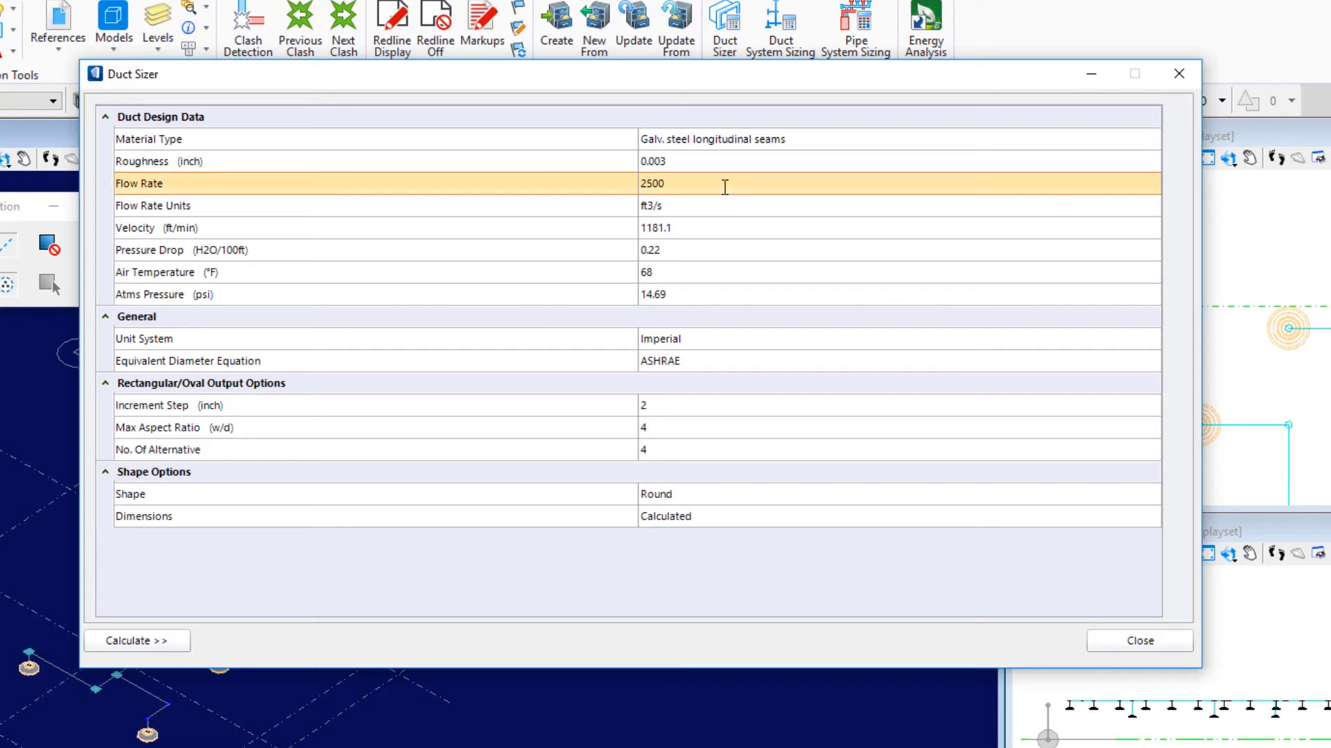
# Step: Change the flow rate units to ft3/min and enter a flow rate of 2500
pyautogui.click(670, 212)
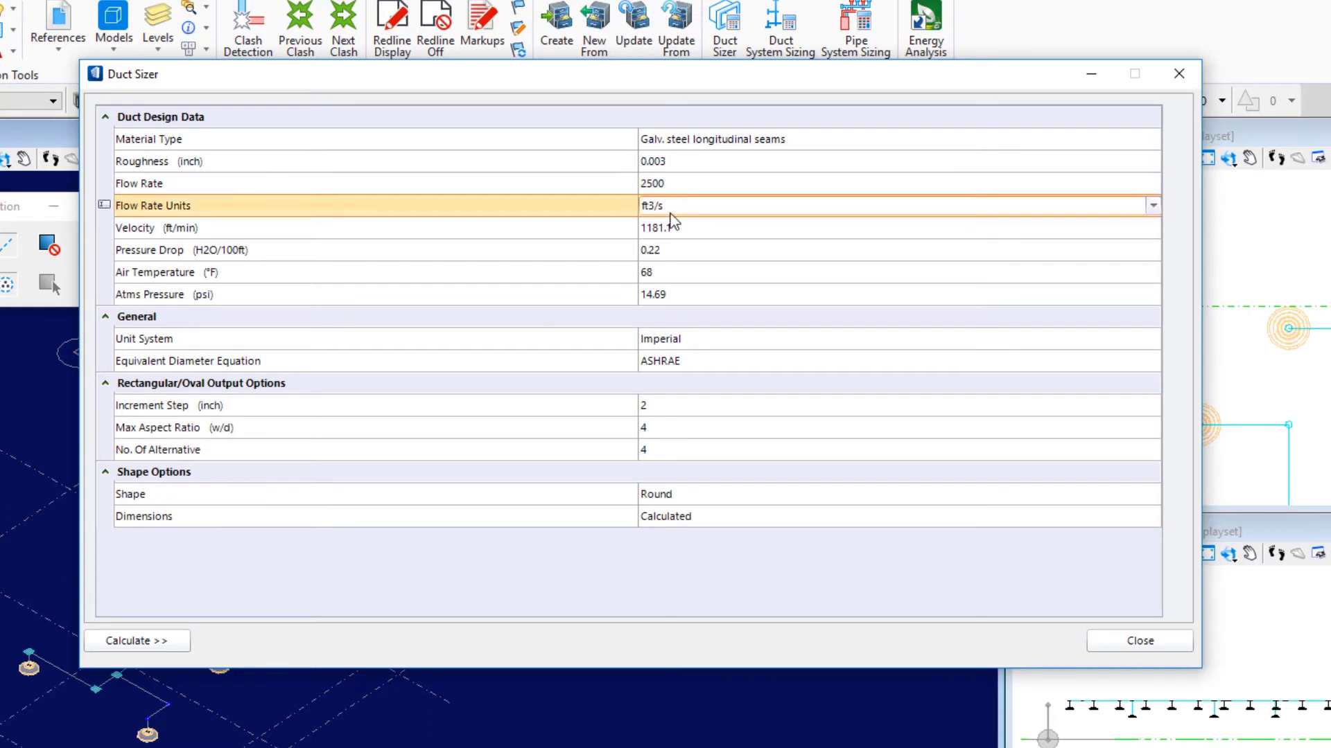
pyautogui.click(1153, 208)
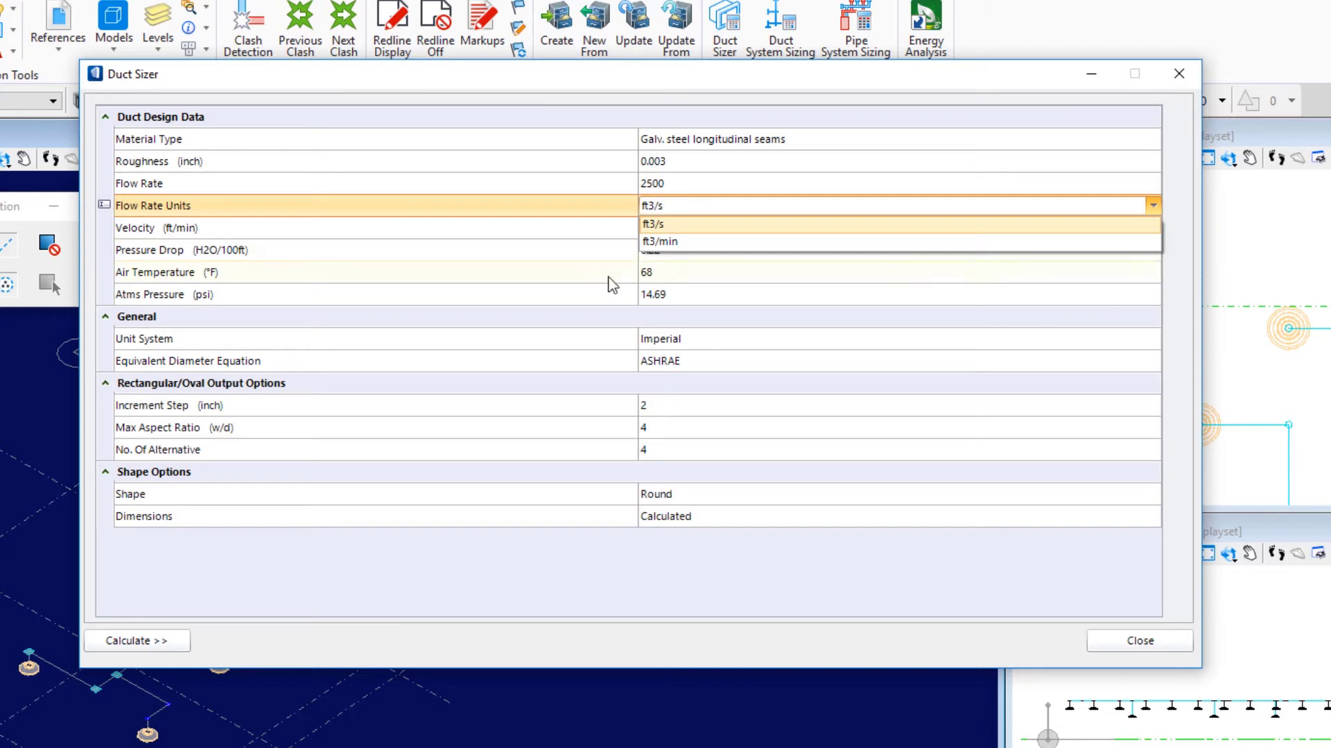
pyautogui.click(731, 243)
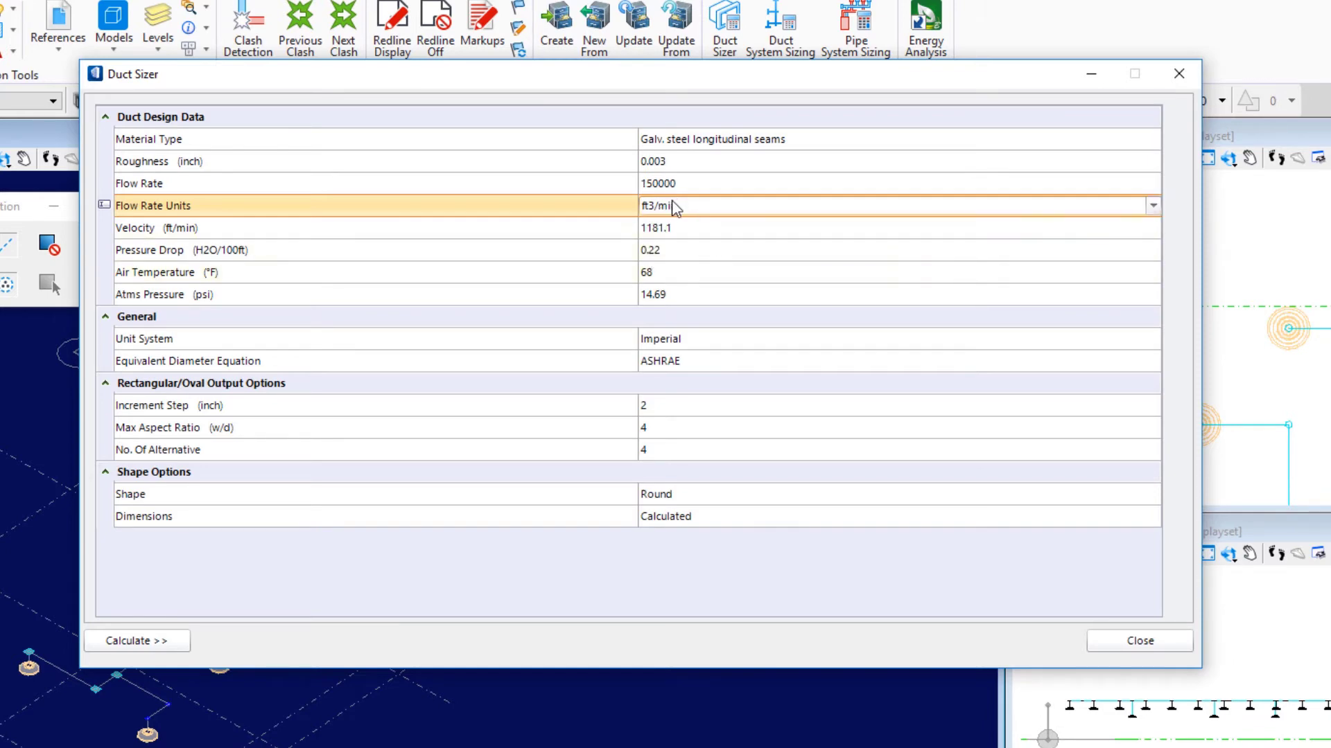
pyautogui.click(693, 184)
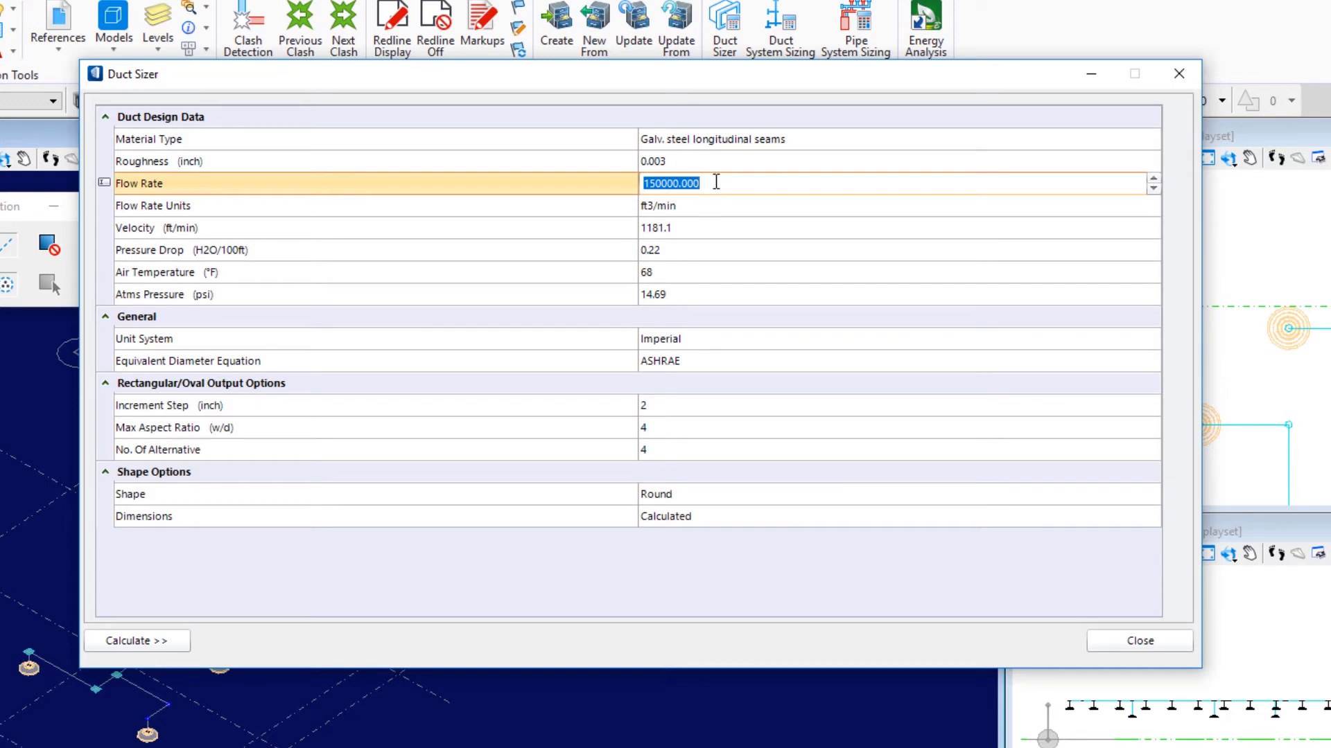
pyautogui.write('2500')
pyautogui.press('Return')
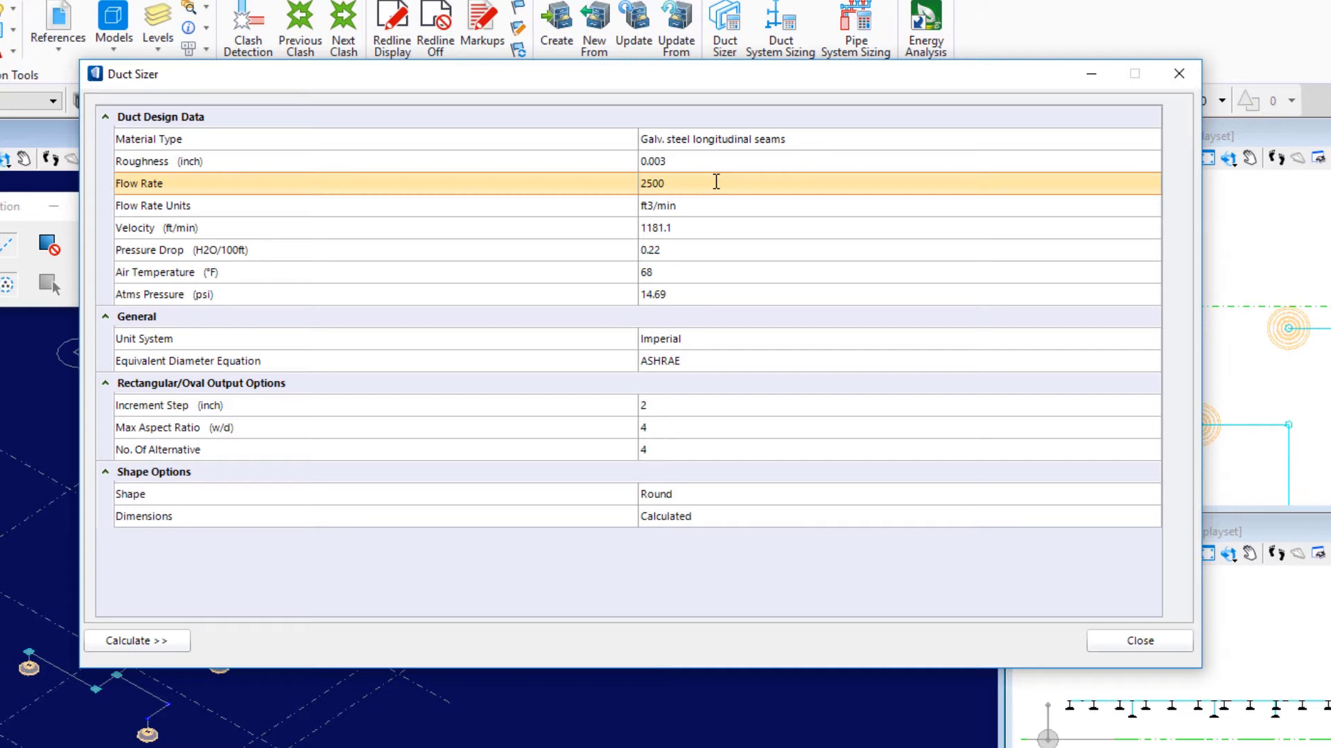
# Step: Set the duct air velocity to 1500 ft/min
pyautogui.click(670, 229)
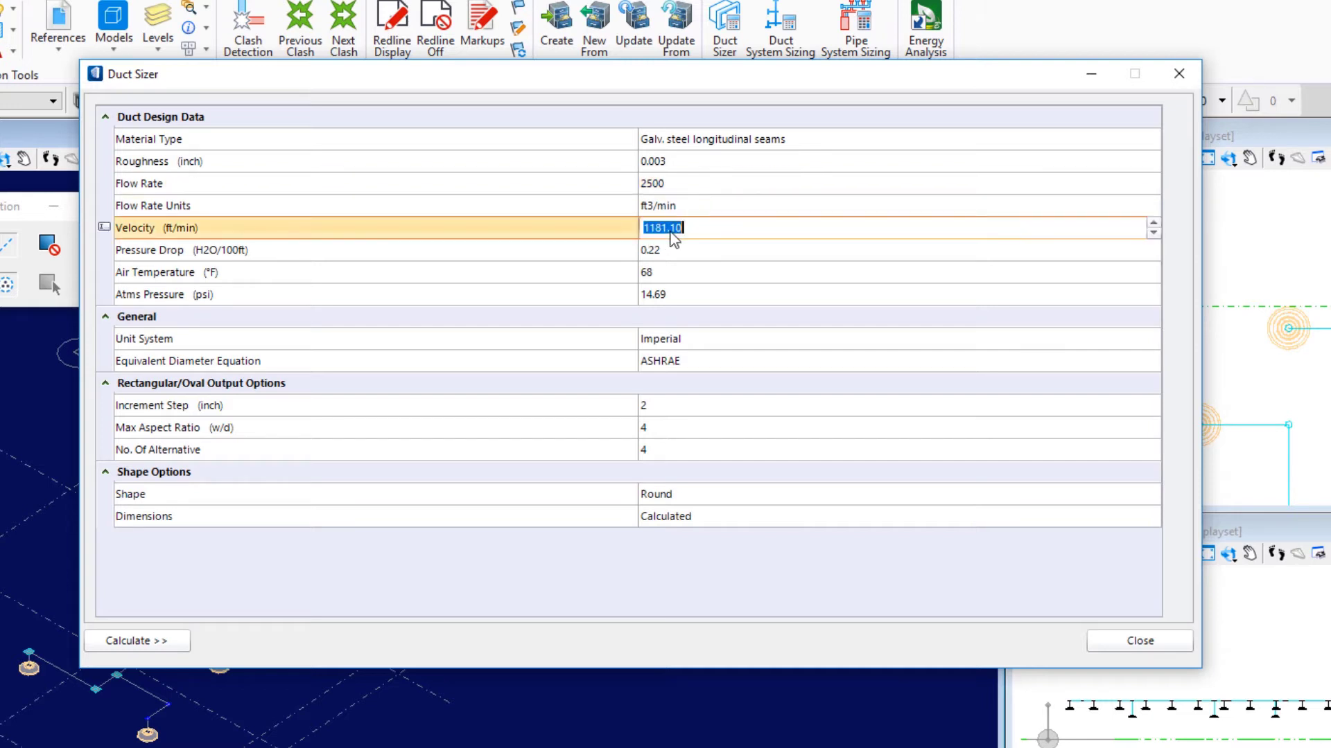
pyautogui.write('1500')
pyautogui.press('Return')
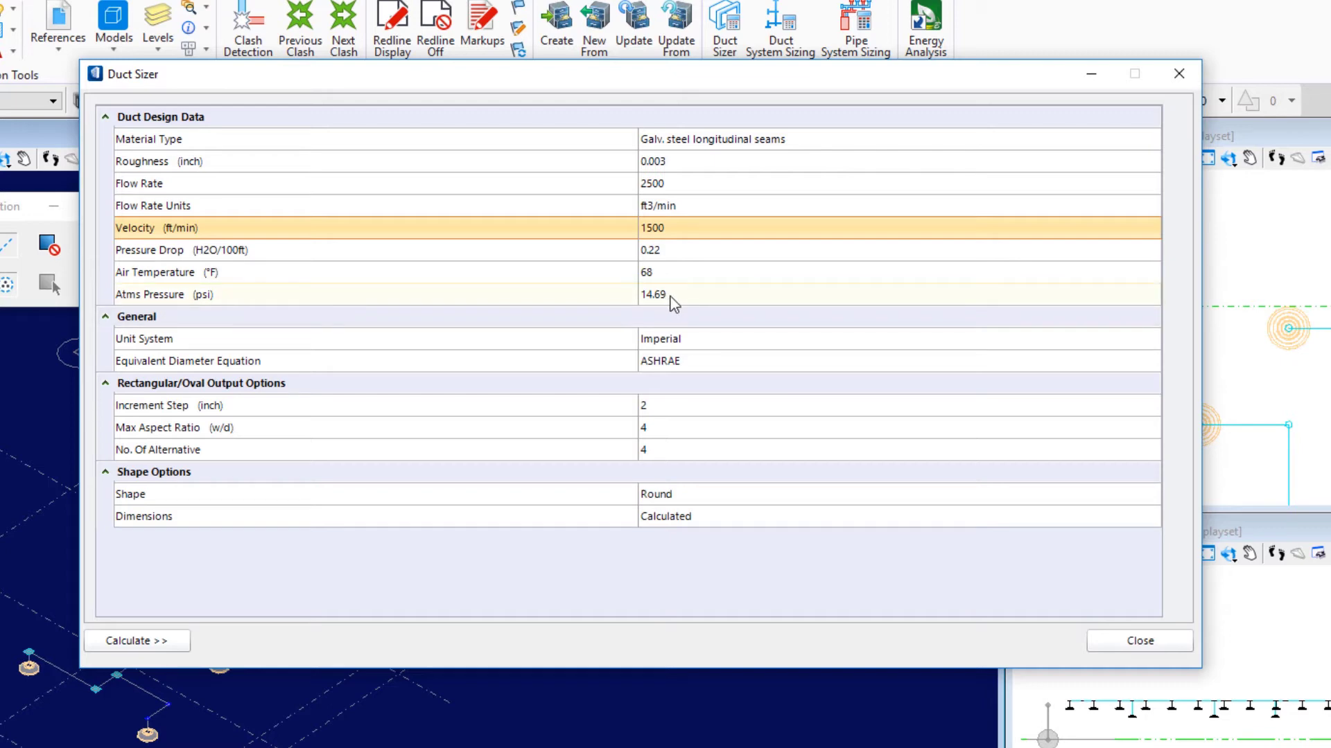
# Step: Review the options offered for the unit system and the equivalent diameter equation
pyautogui.click(791, 349)
pyautogui.click(1153, 341)
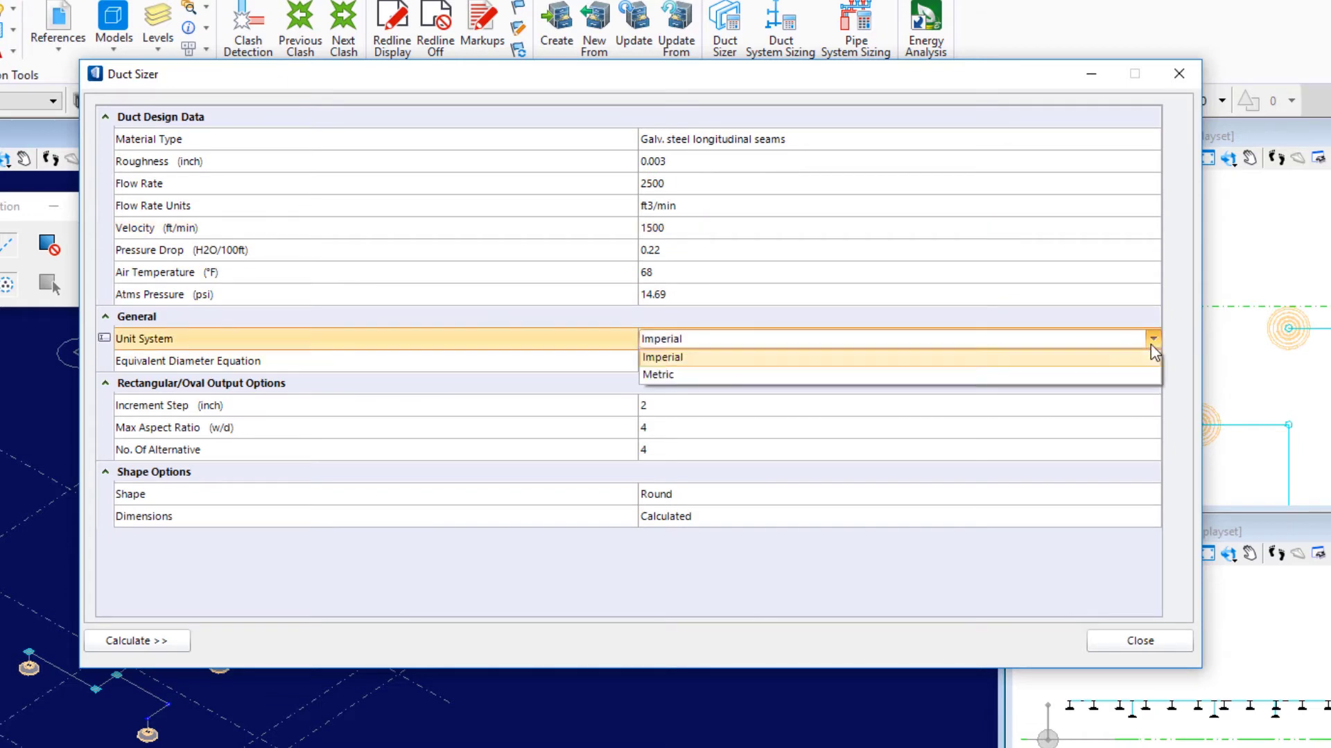
pyautogui.click(1150, 346)
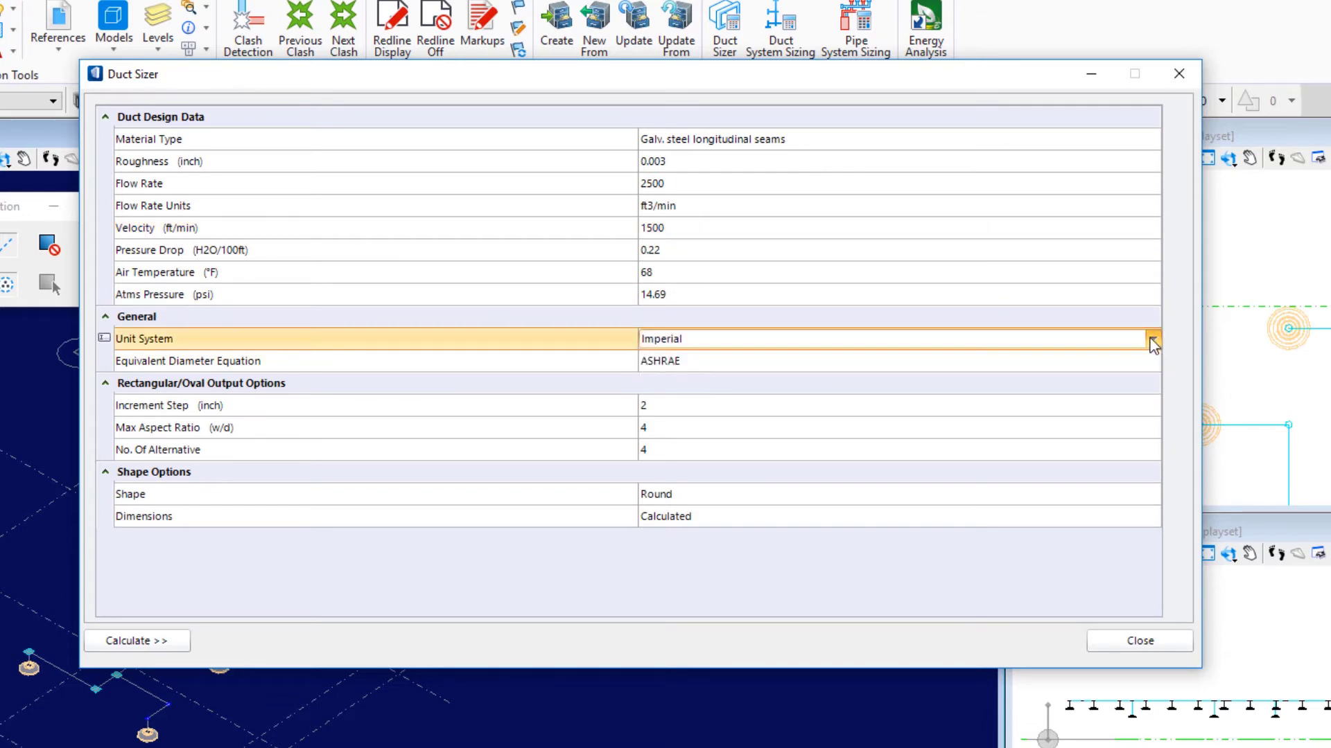
pyautogui.click(753, 365)
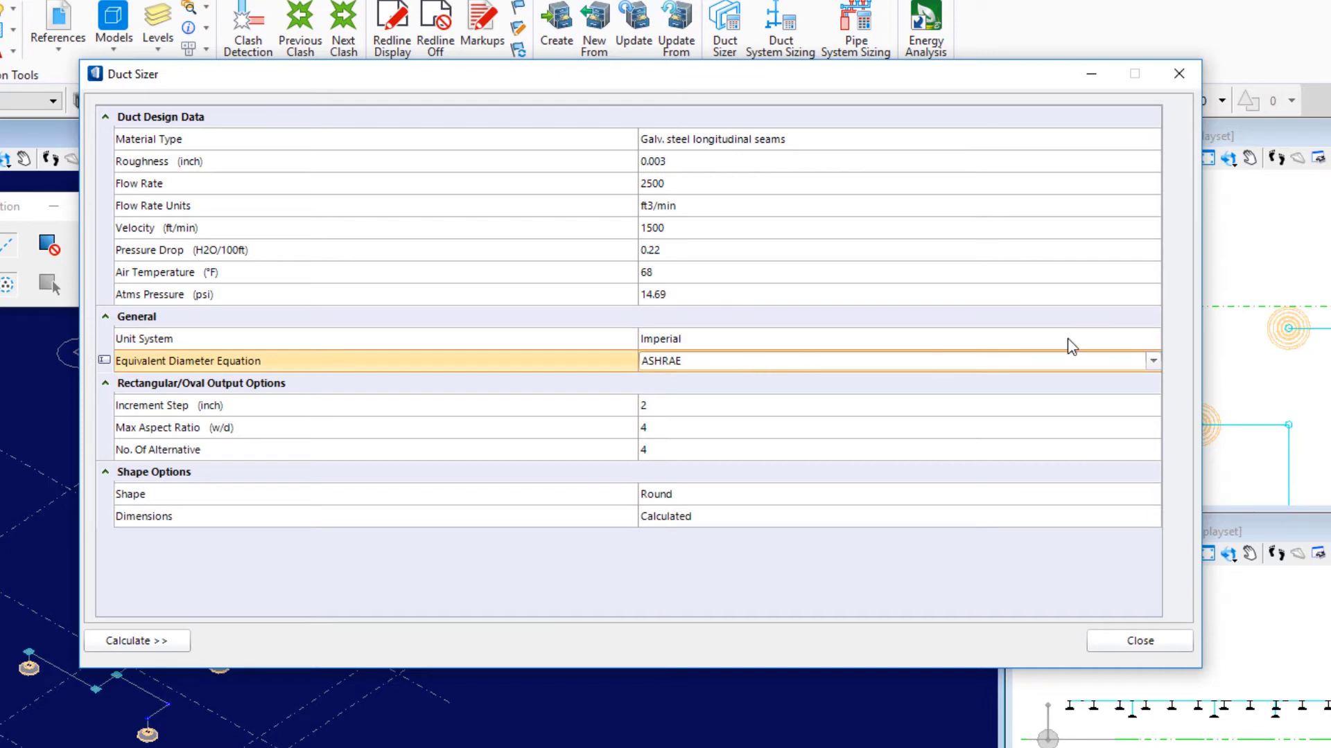
pyautogui.click(1153, 362)
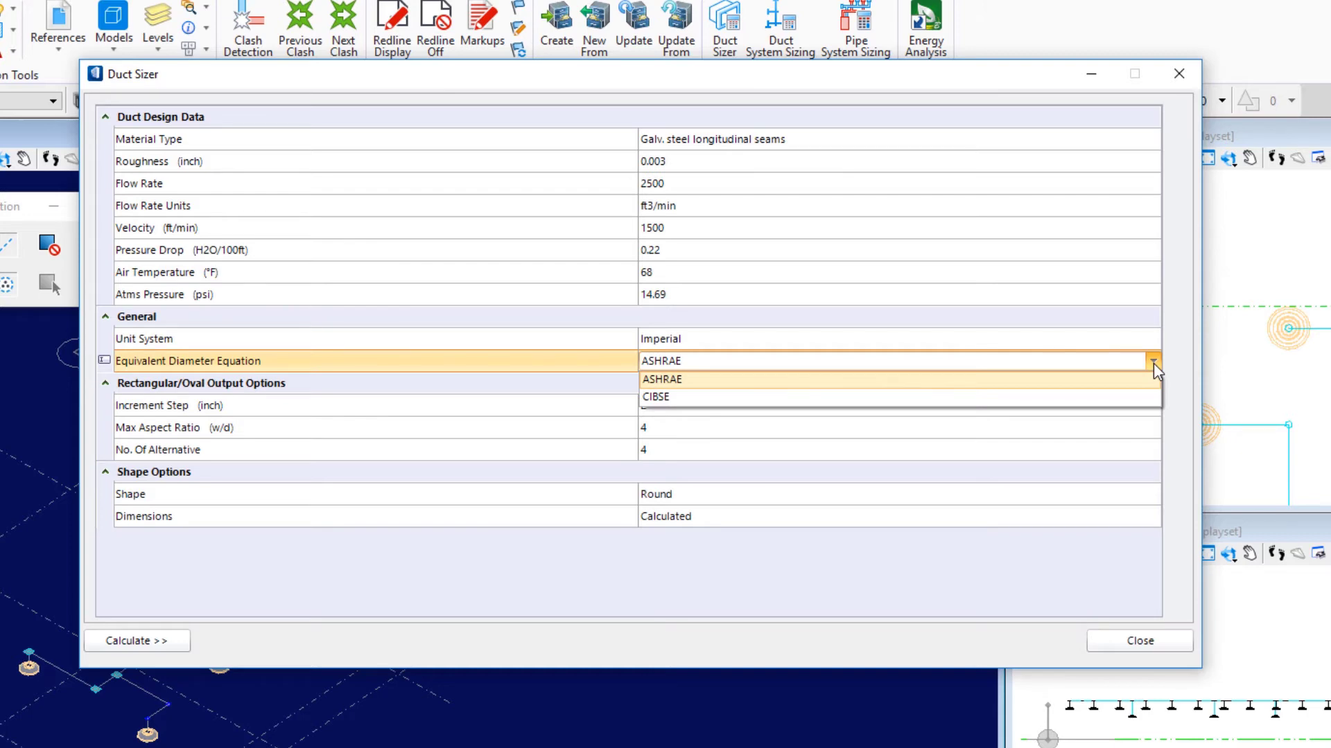
pyautogui.click(1153, 364)
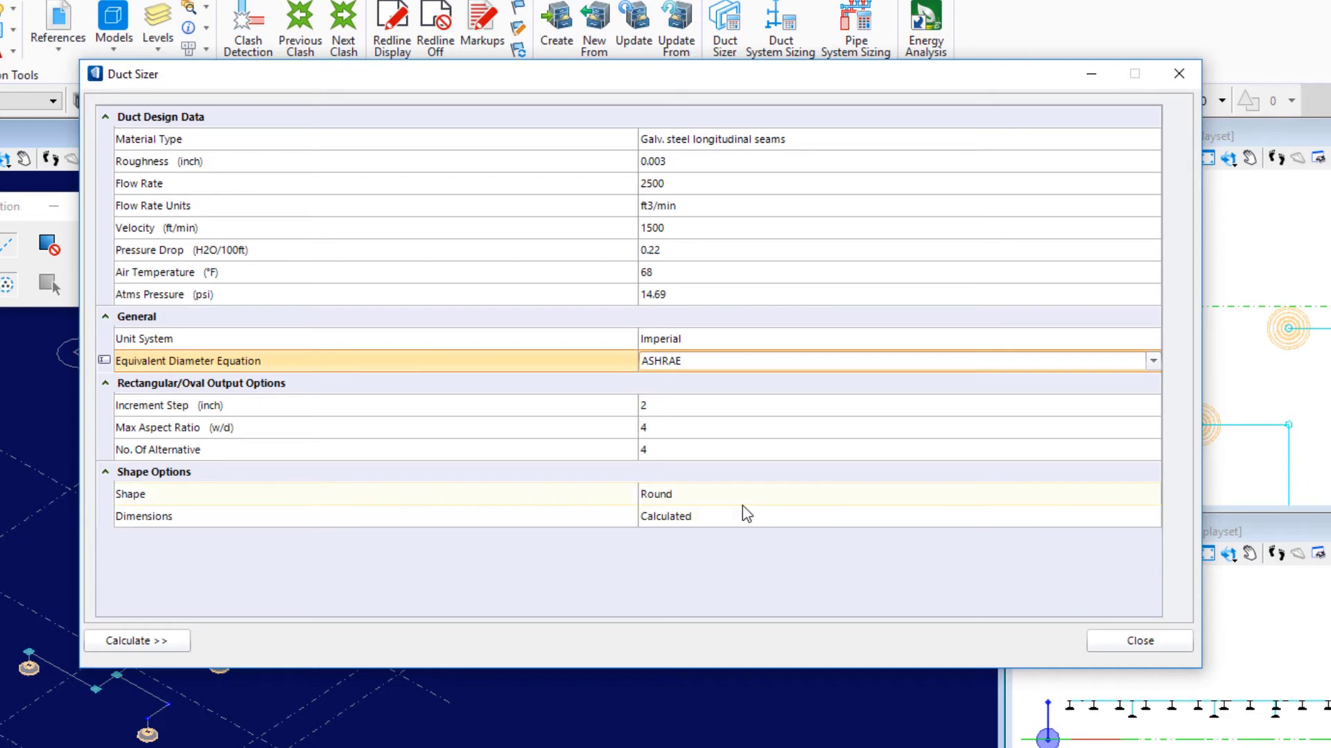
# Step: Set the duct shape to Rectangular and keep its dimensions as Calculated
pyautogui.click(703, 495)
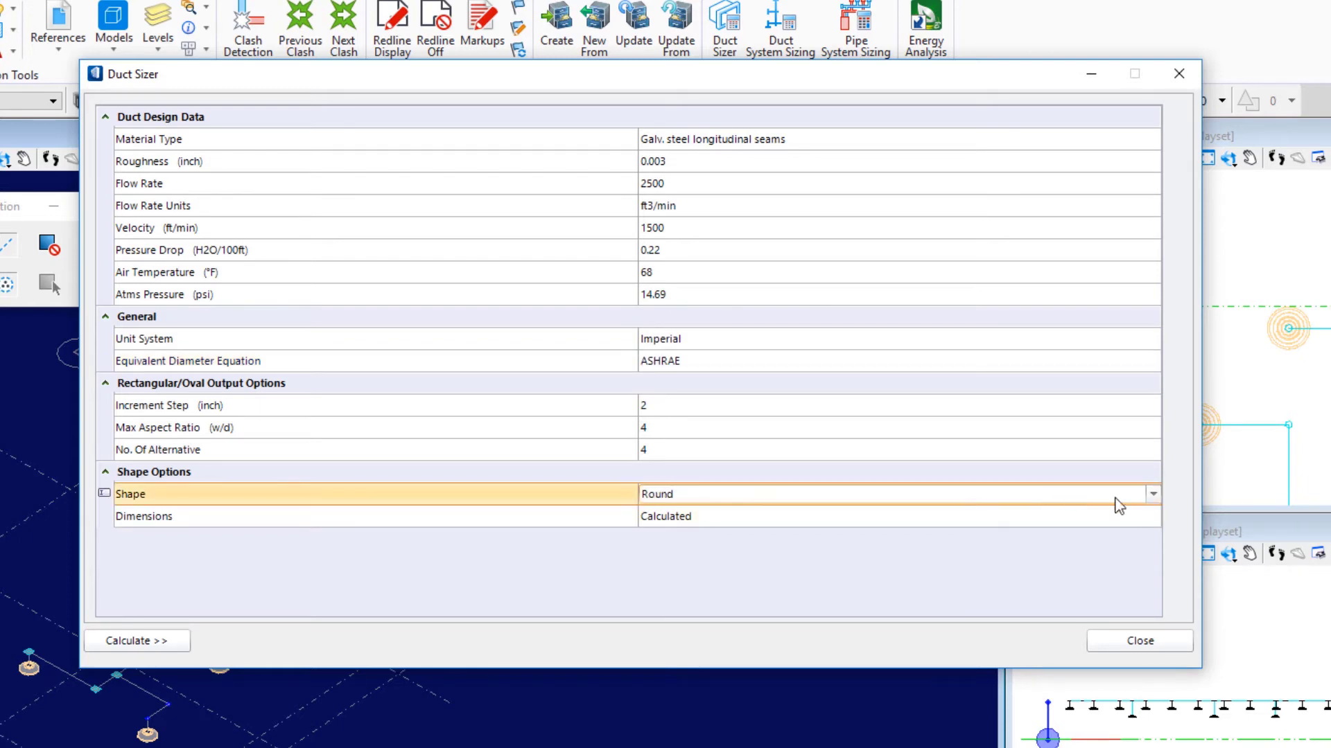
pyautogui.click(1152, 494)
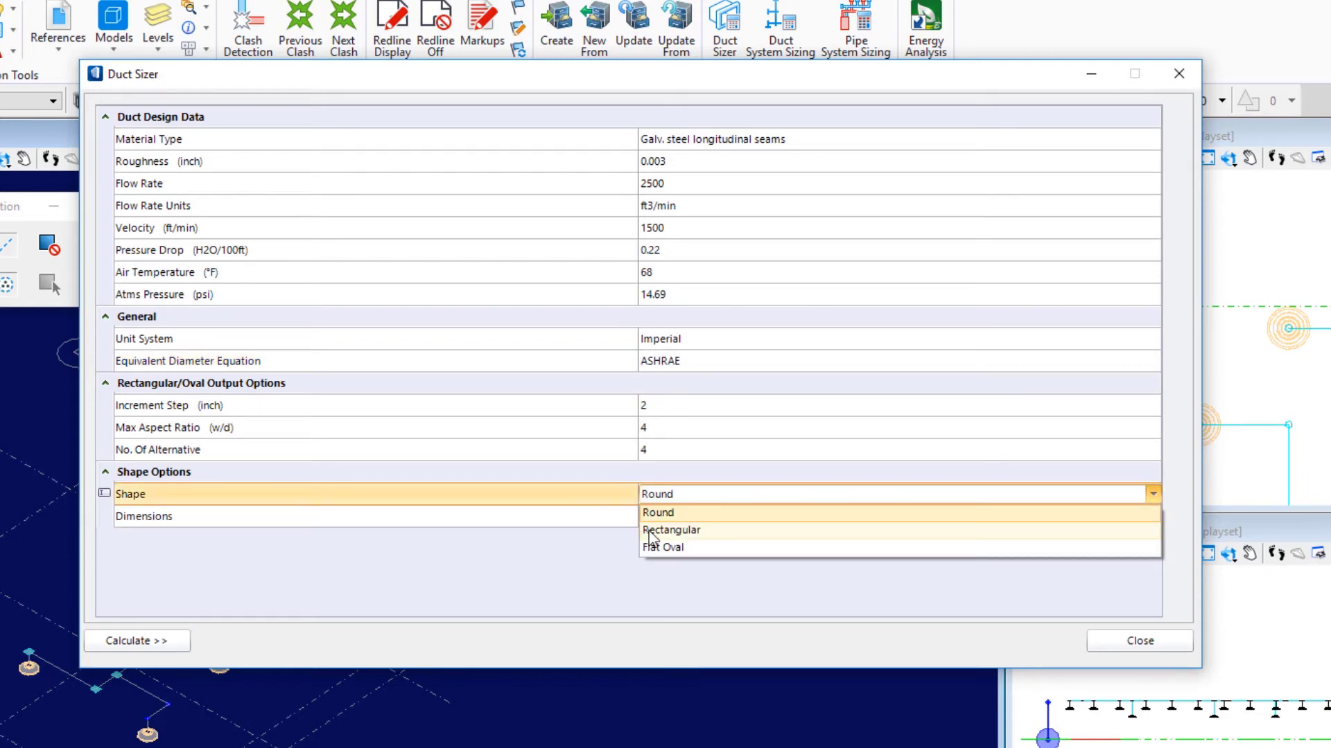
pyautogui.click(675, 531)
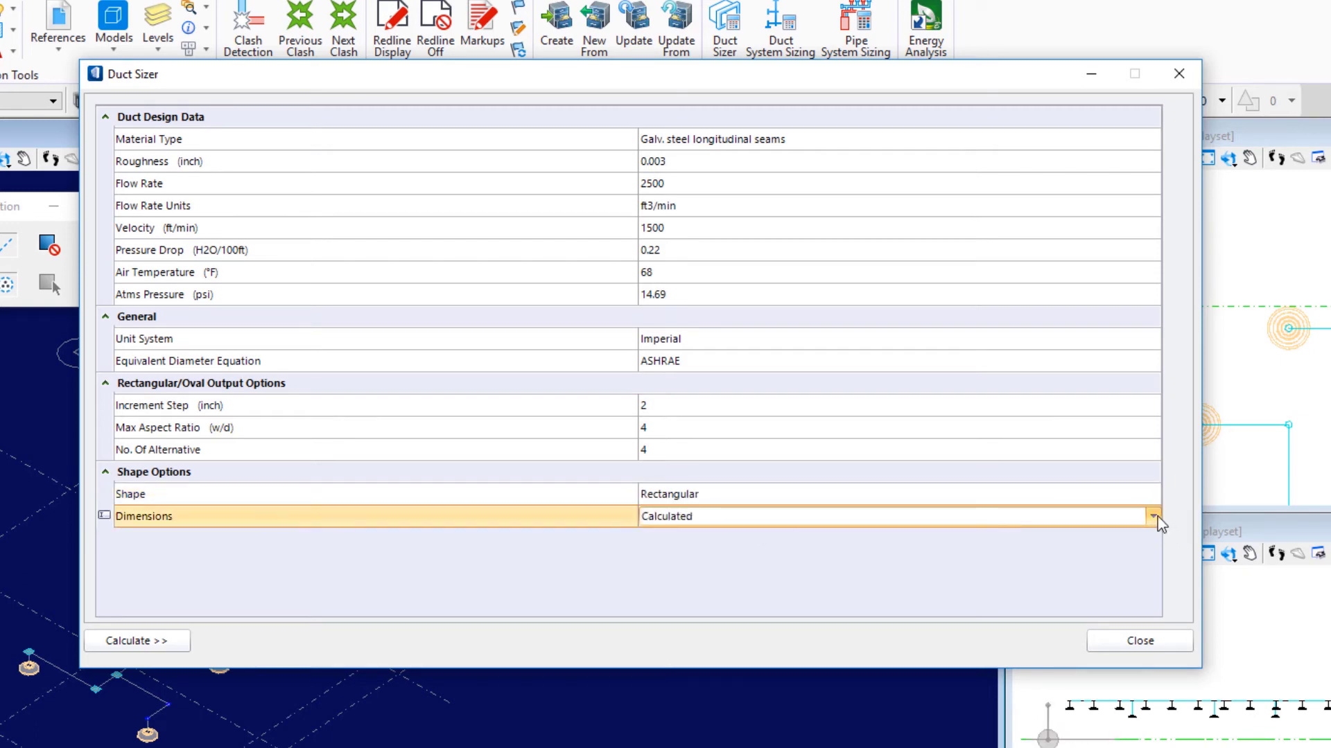
pyautogui.click(1155, 516)
pyautogui.click(1155, 517)
pyautogui.click(469, 567)
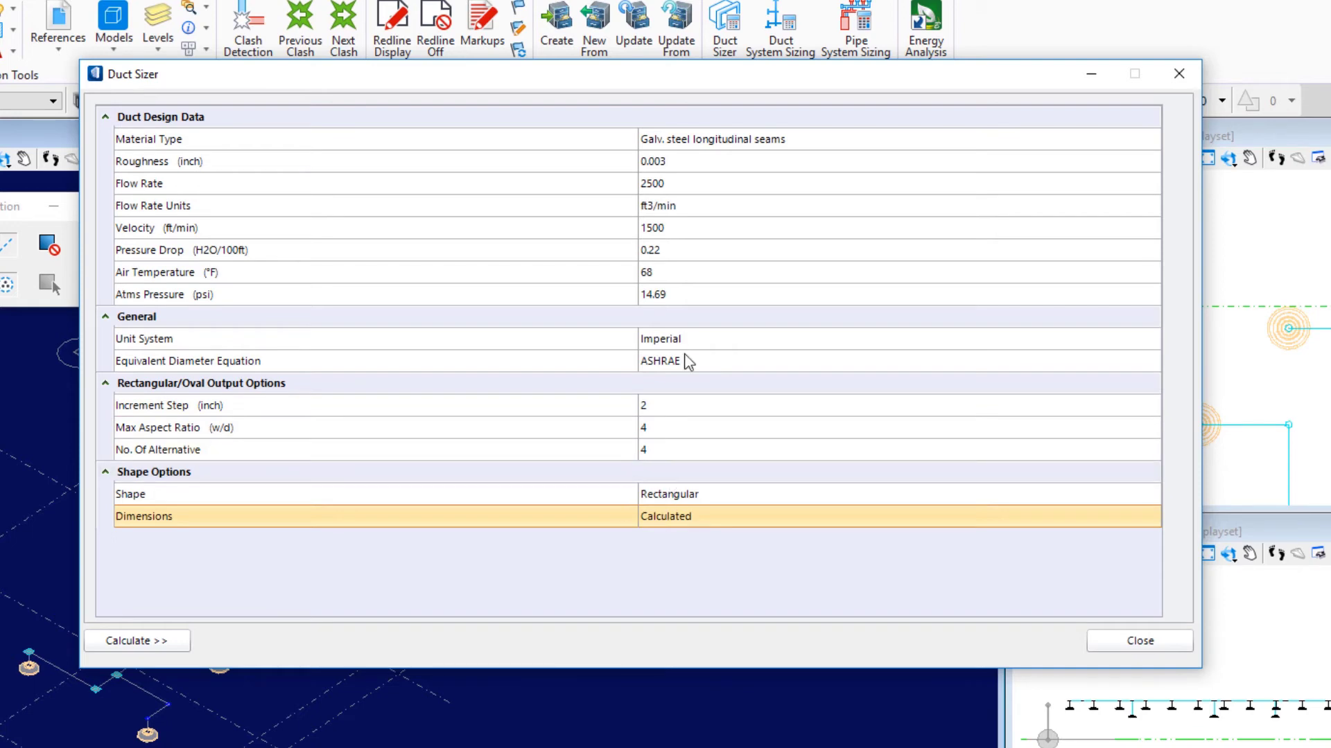
# Step: Switch the unit system to Metric and the equivalent diameter equation to CIBSE
pyautogui.click(701, 342)
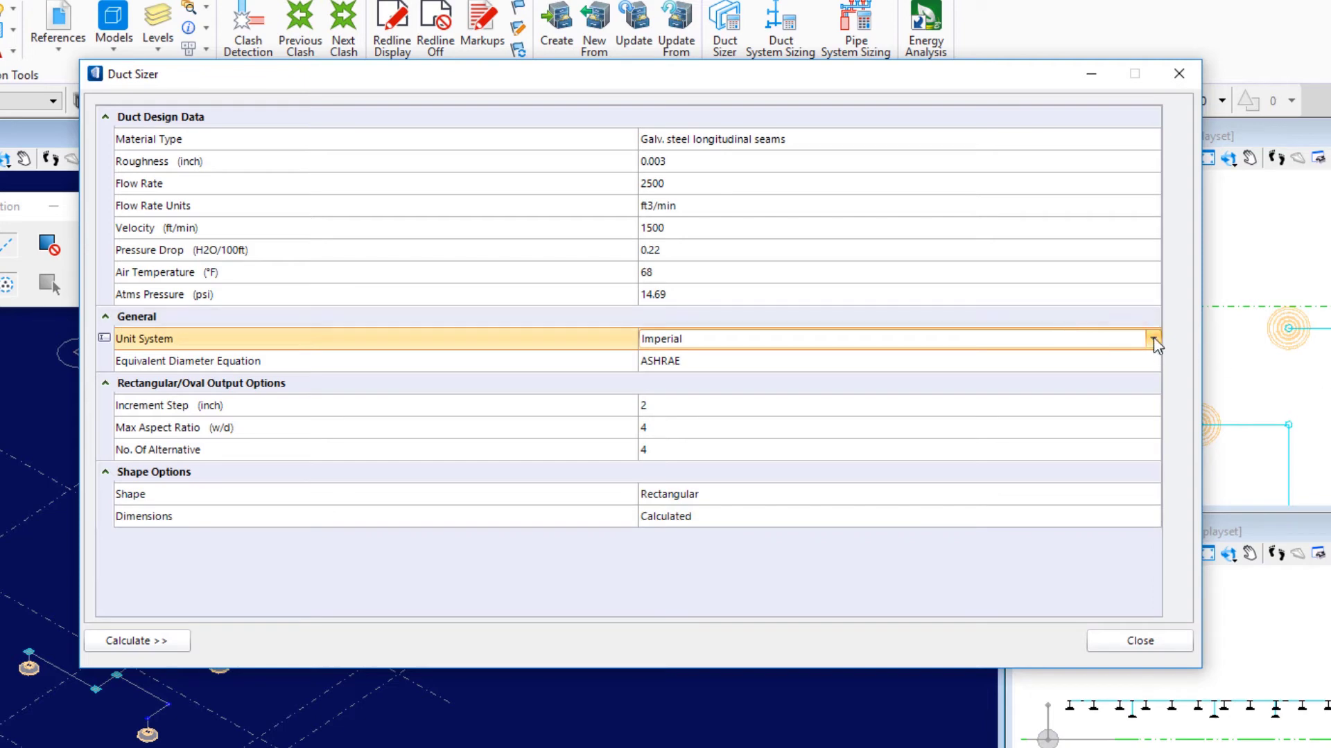
pyautogui.click(1153, 339)
pyautogui.click(1023, 375)
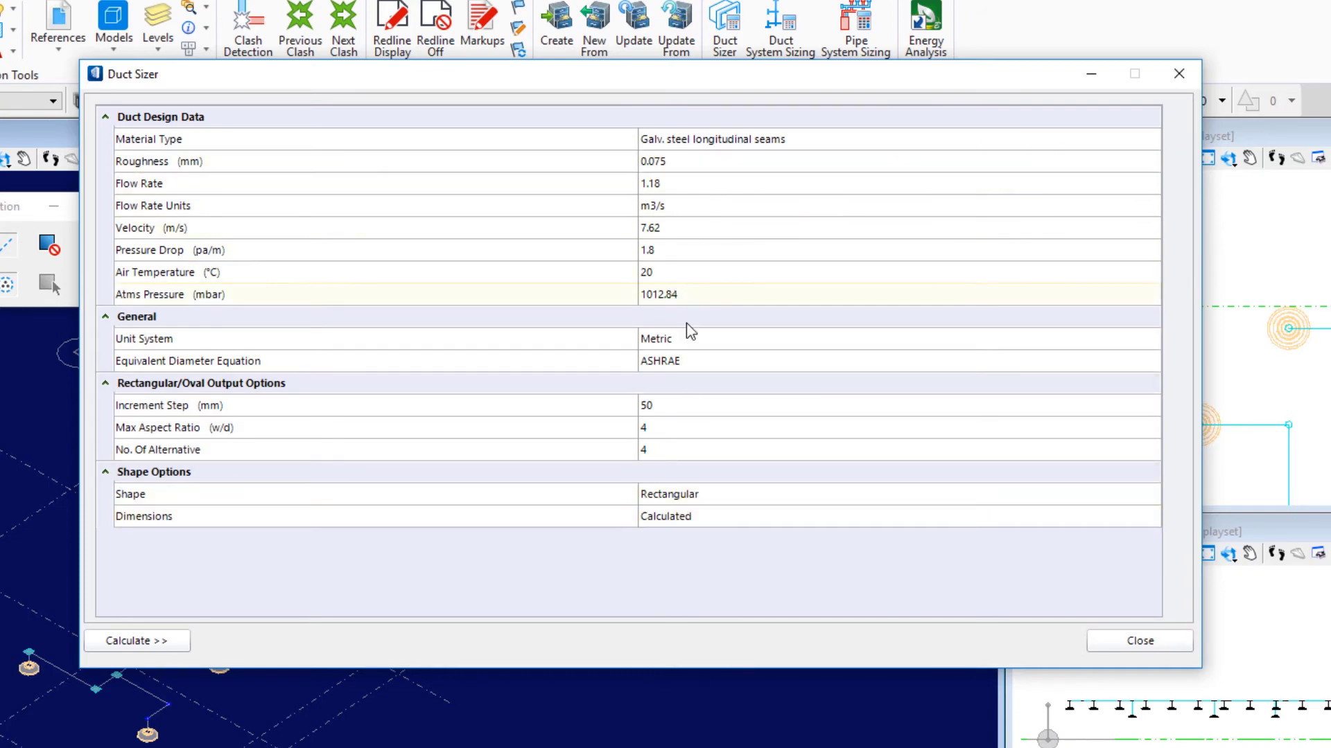
pyautogui.click(685, 355)
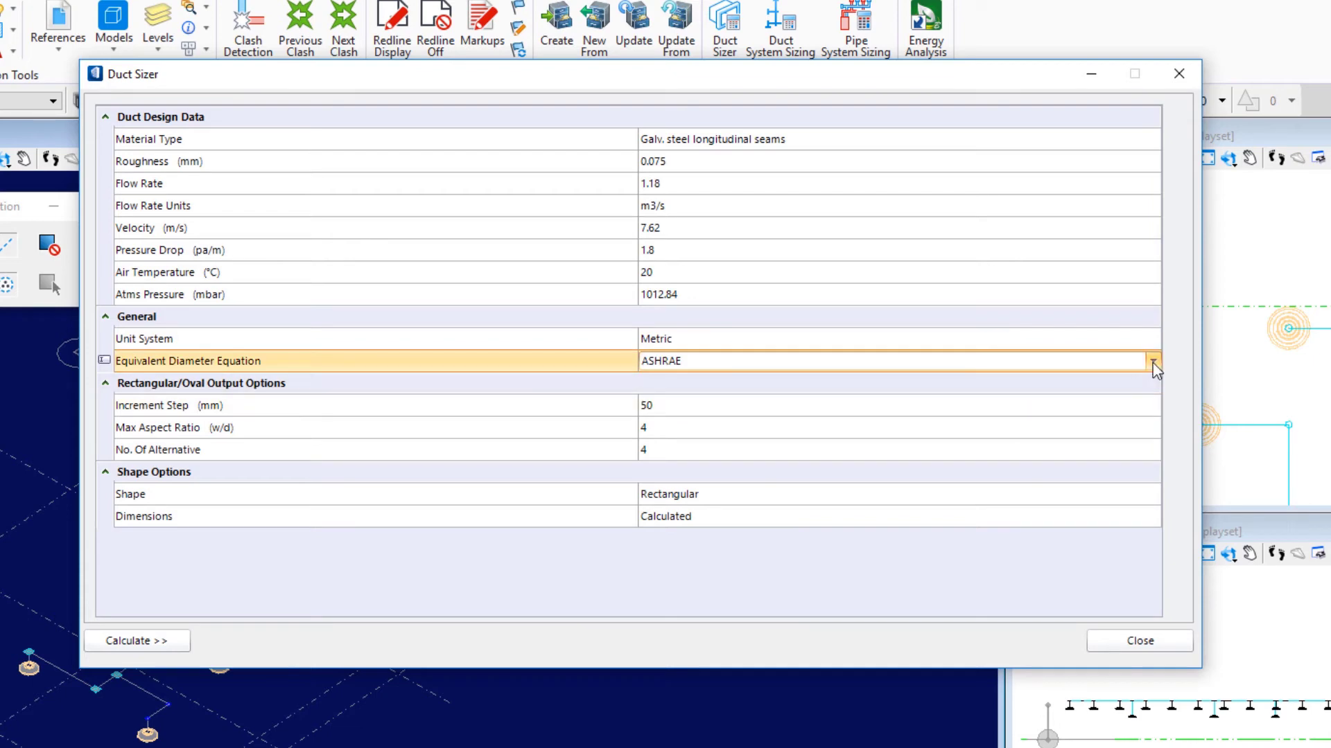
pyautogui.click(1153, 361)
pyautogui.click(851, 399)
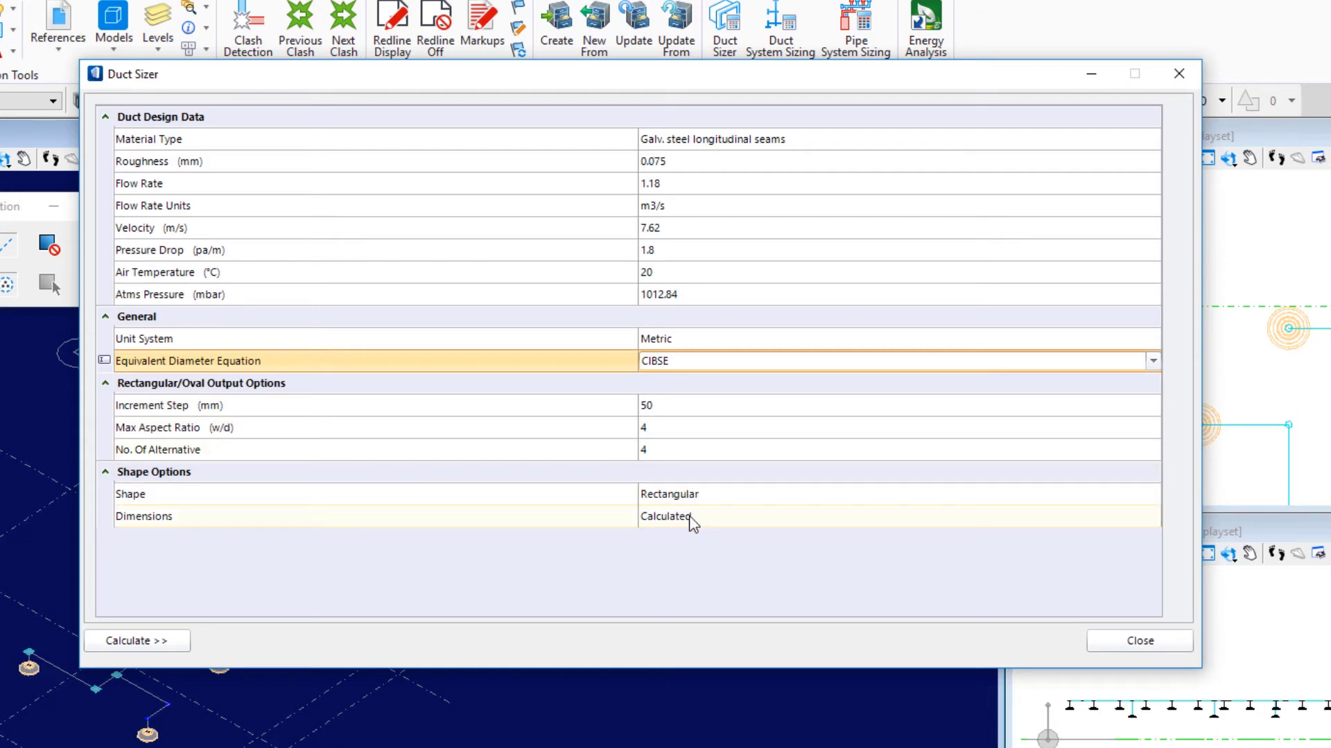
# Step: Return the unit system to Imperial and the equivalent diameter equation to ASHRAE
pyautogui.click(1119, 339)
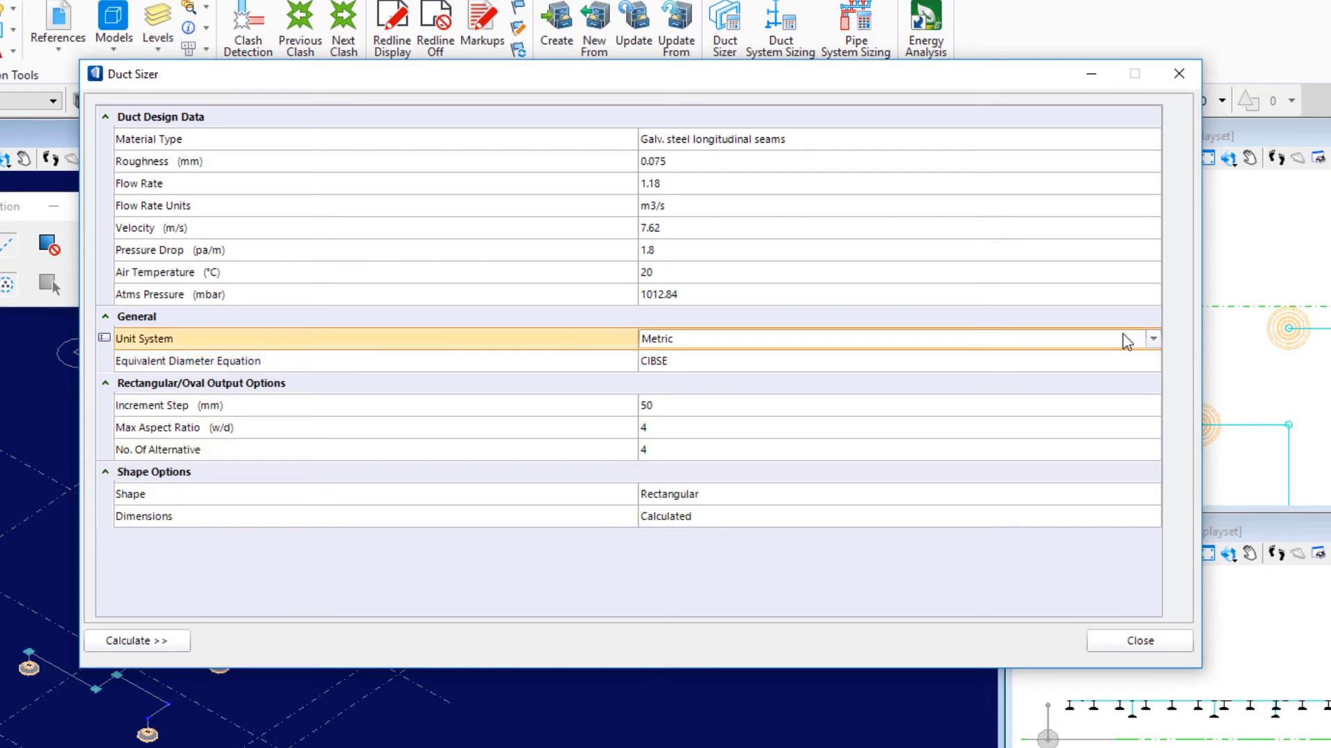
pyautogui.click(1154, 339)
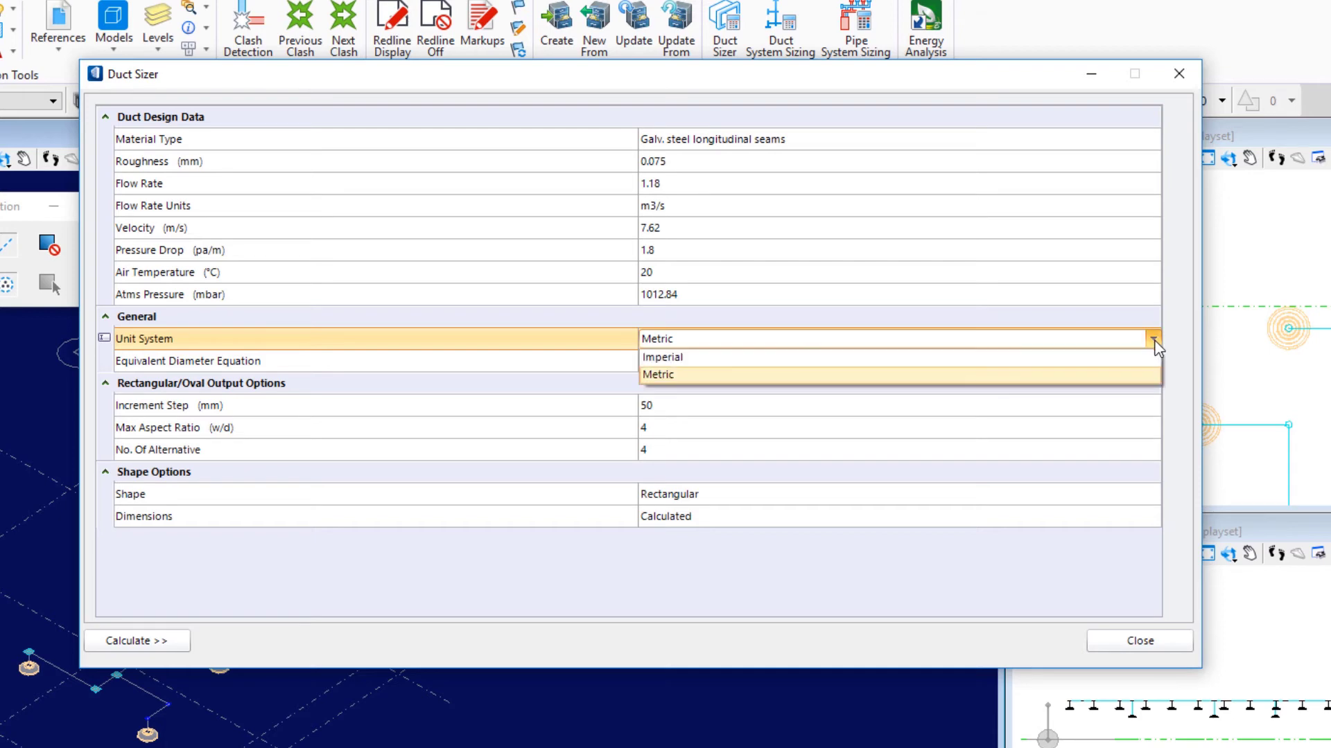
pyautogui.click(806, 357)
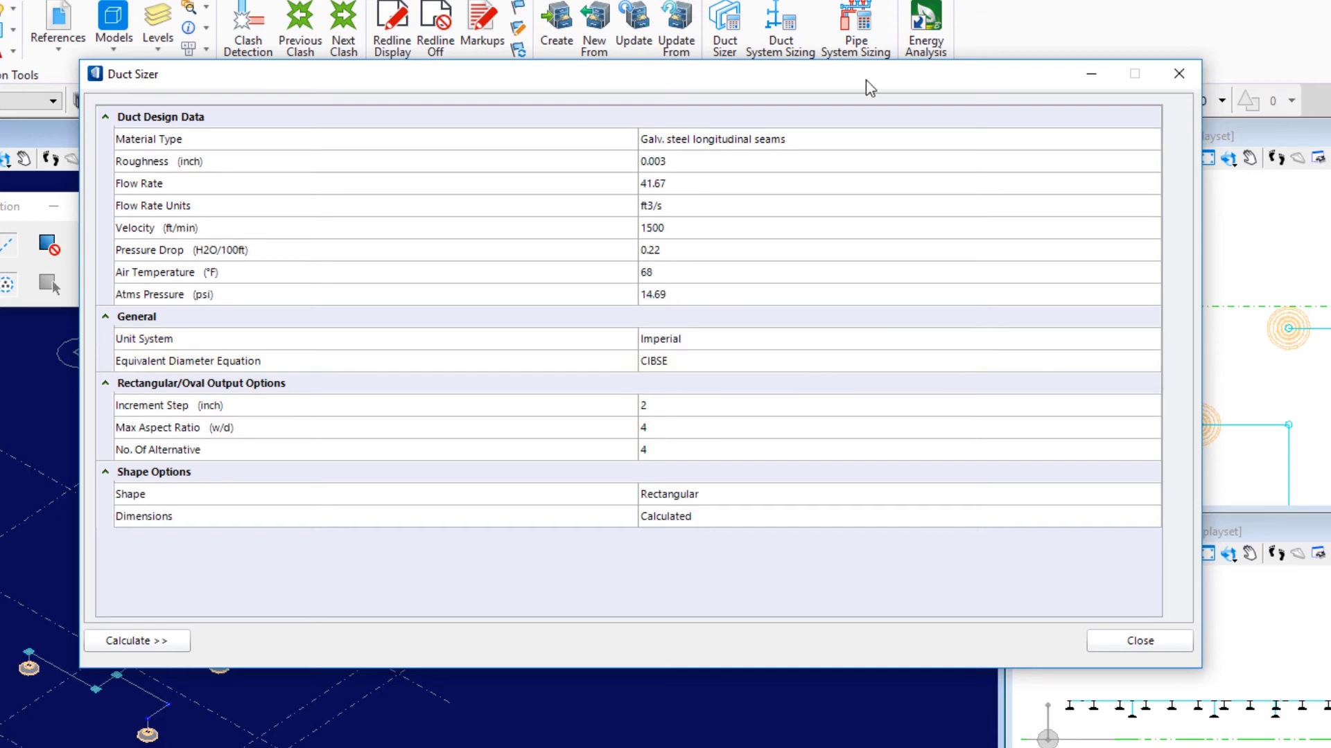
pyautogui.click(775, 368)
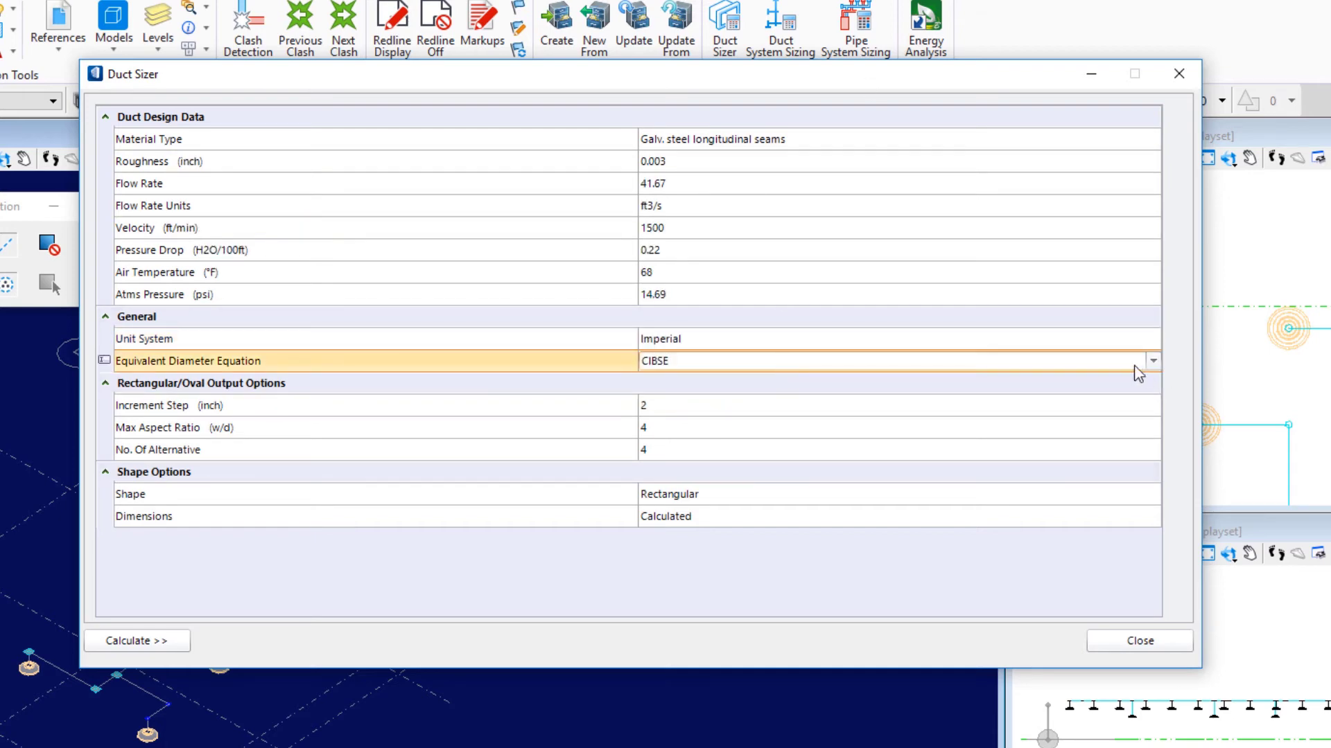
pyautogui.click(1149, 367)
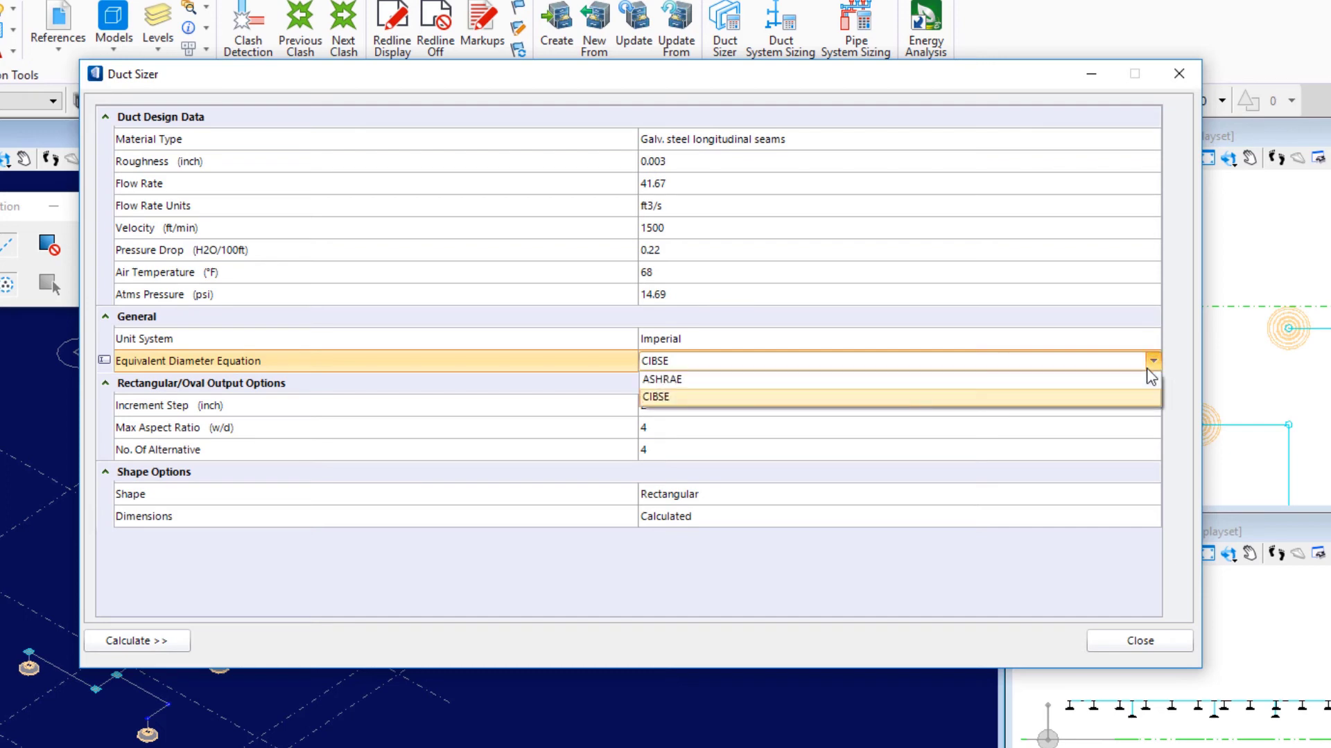
pyautogui.click(802, 379)
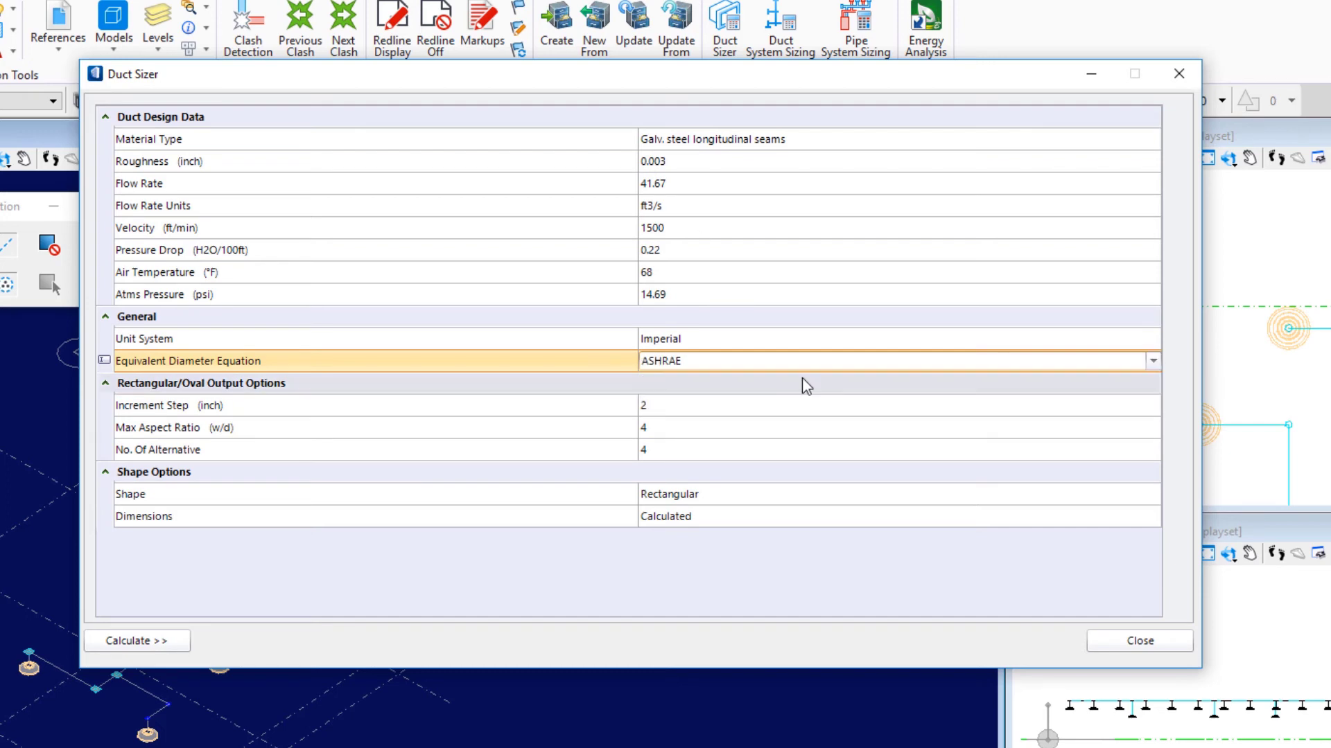
# Step: Set the flow rate units back to ft3/min
pyautogui.click(665, 209)
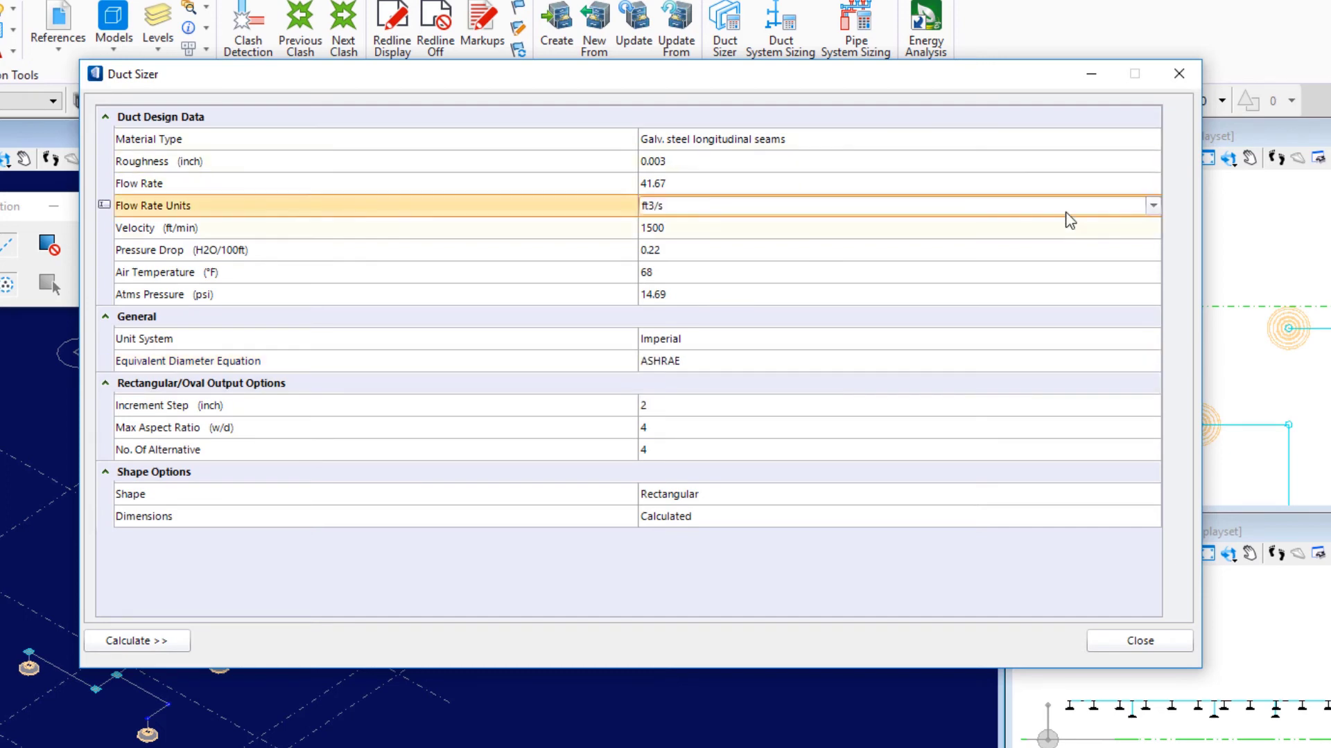
pyautogui.click(1153, 208)
pyautogui.click(693, 241)
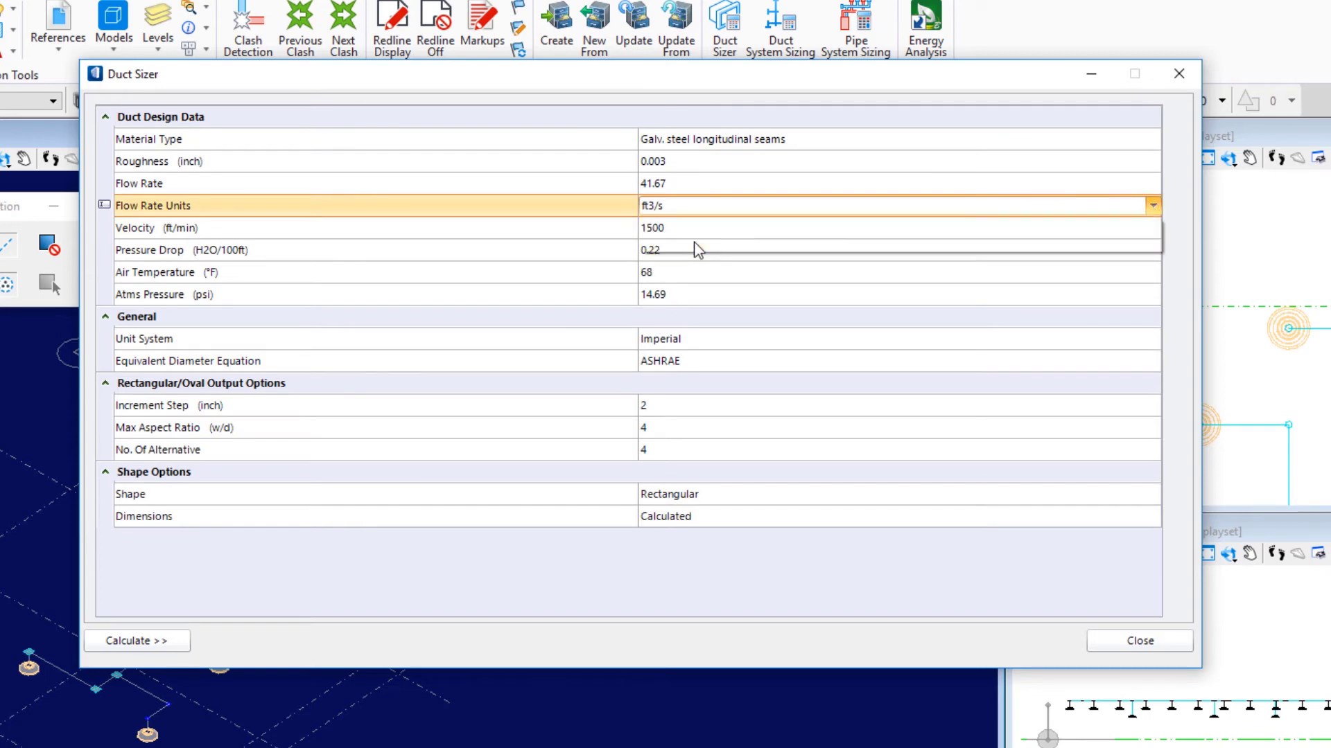
# Step: Set the flow rate to 2500 ft3/min and calculate the rectangular duct sizes
pyautogui.click(681, 183)
pyautogui.click(680, 183)
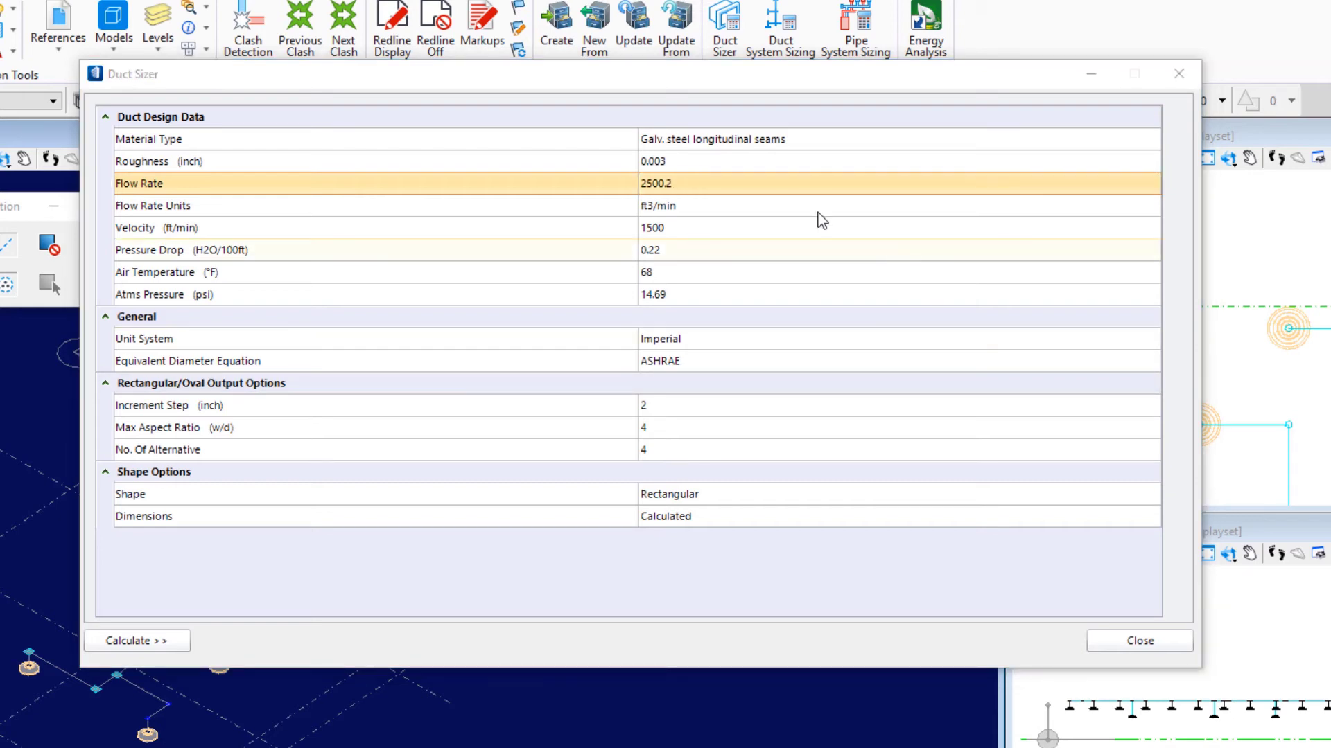
pyautogui.click(661, 183)
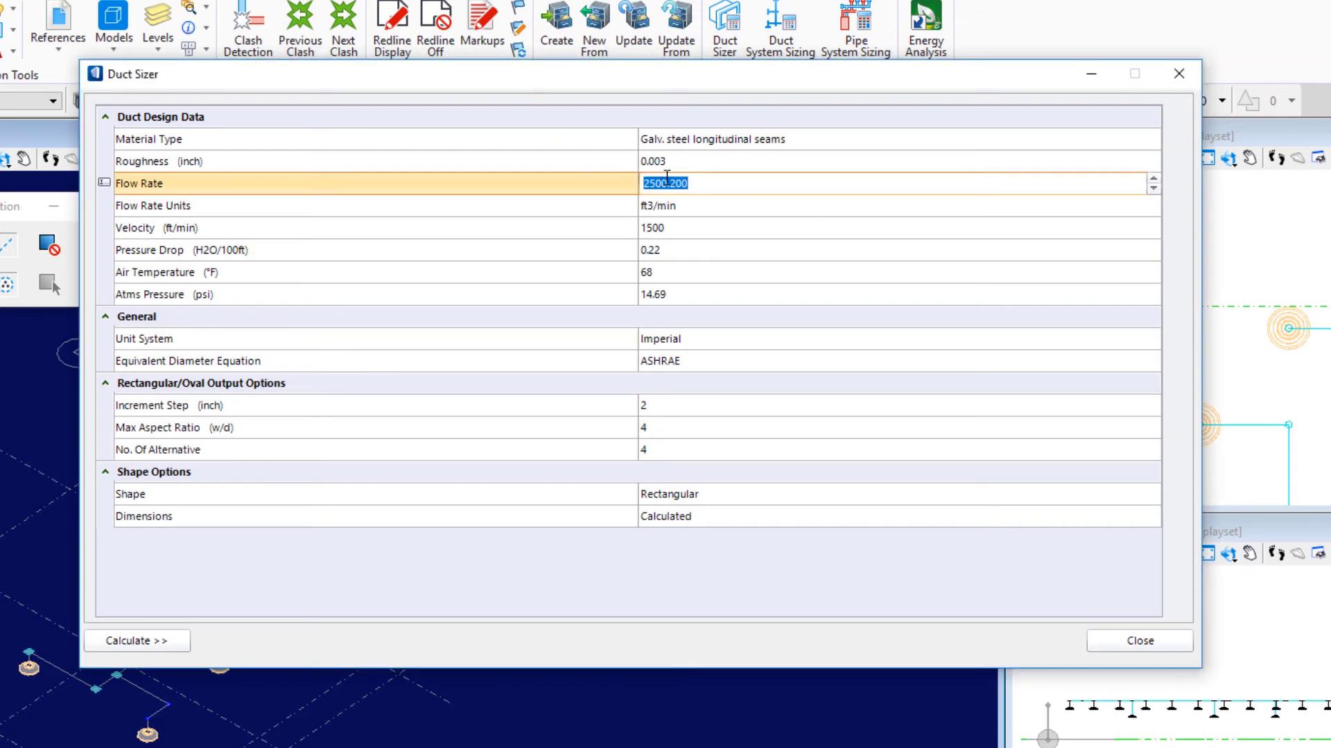
pyautogui.click(672, 183)
pyautogui.moveTo(666, 183); pyautogui.dragTo(739, 184)
pyautogui.press('BackSpace')
pyautogui.click(160, 634)
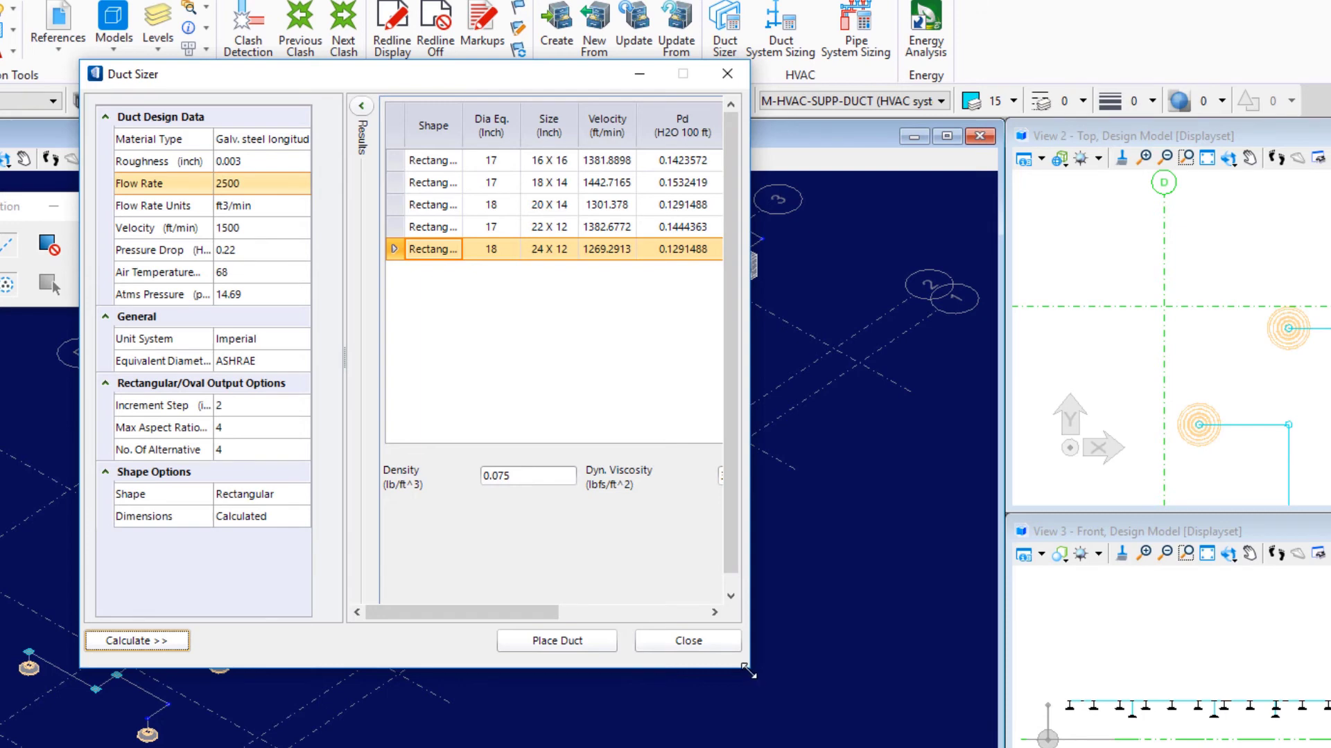
# Step: Collapse and reopen the calculation results, and enlarge the Duct Sizer dialog to fit all result columns
pyautogui.moveTo(747, 667); pyautogui.dragTo(1170, 686)
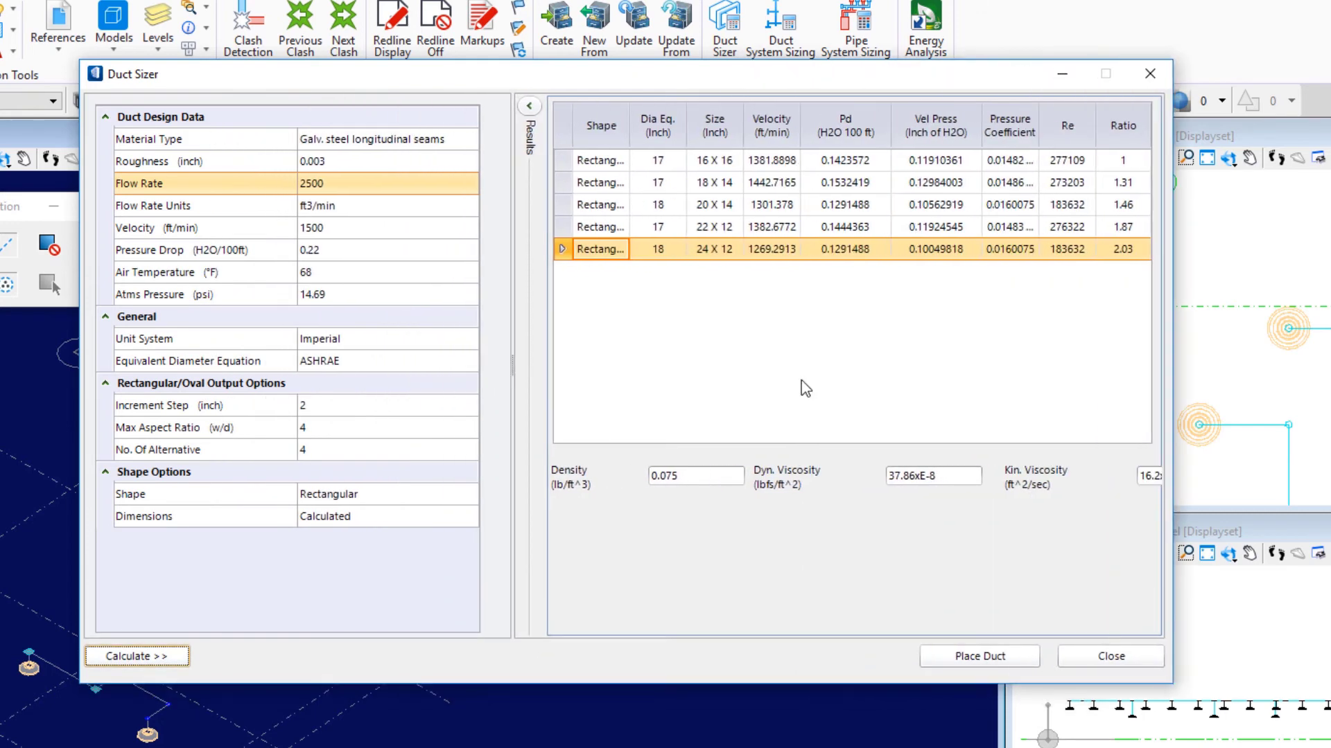
pyautogui.click(530, 106)
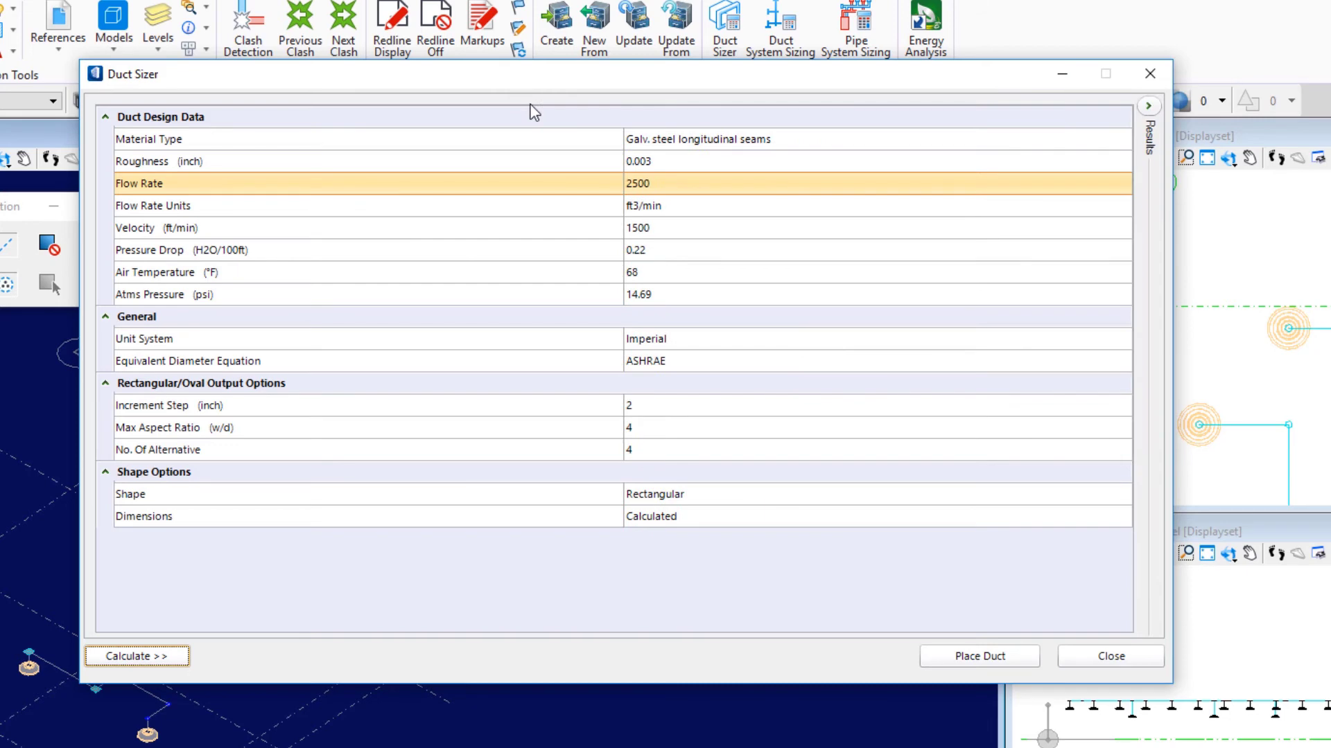
pyautogui.click(1148, 105)
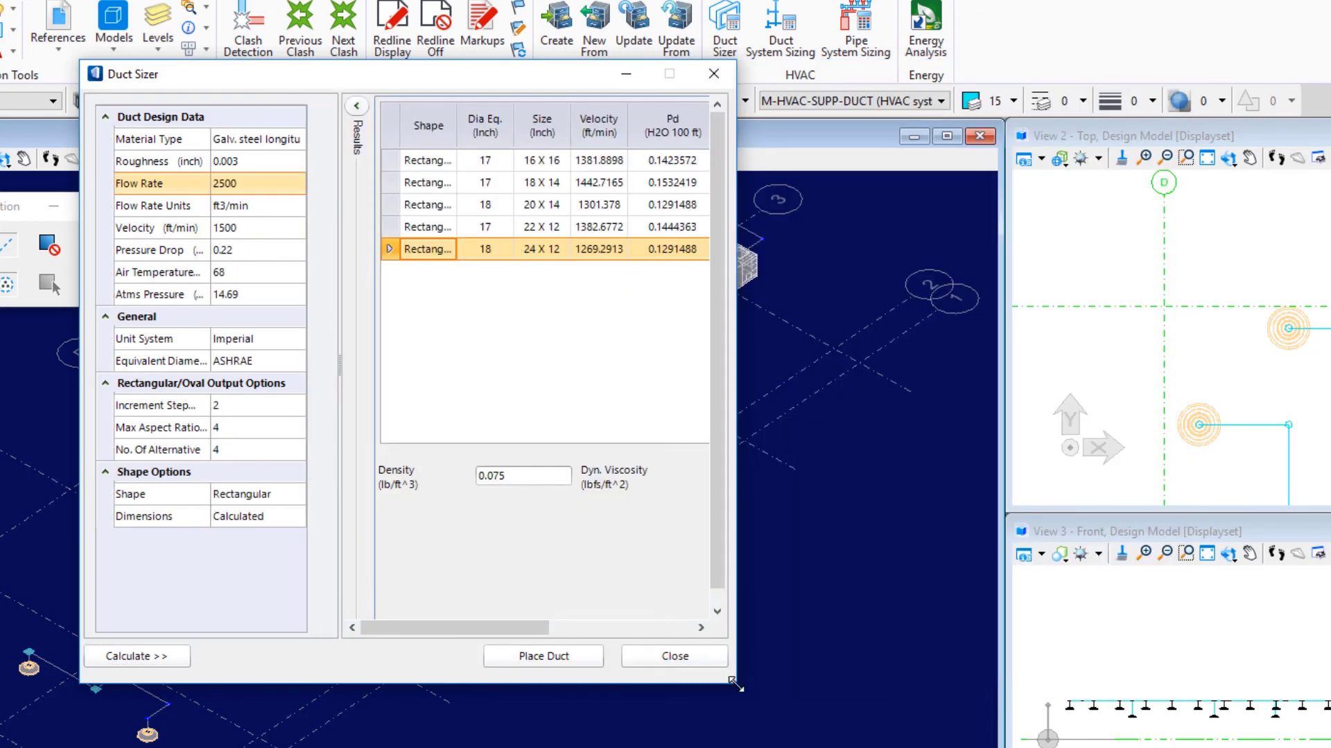
pyautogui.moveTo(736, 684); pyautogui.dragTo(1264, 718)
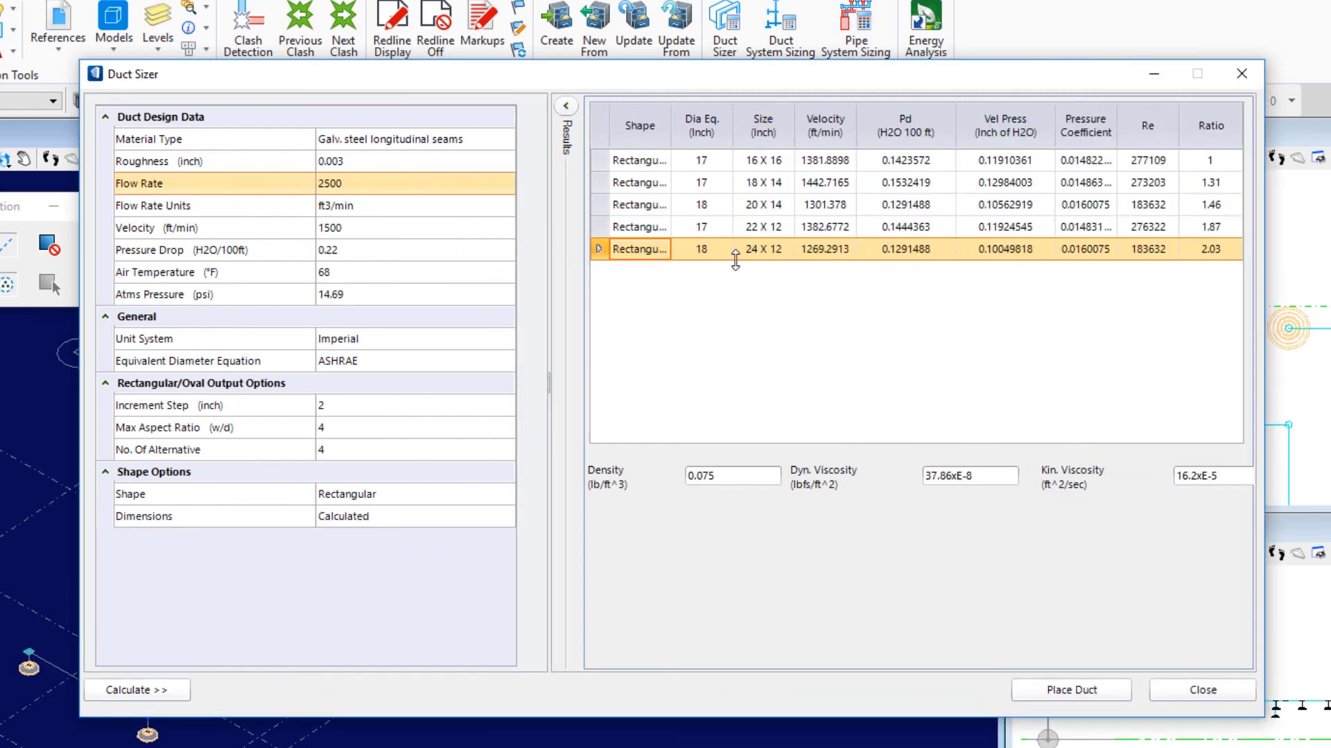
# Step: Widen the Shape column of the results and select the 24 X 12 inch duct size
pyautogui.click(761, 166)
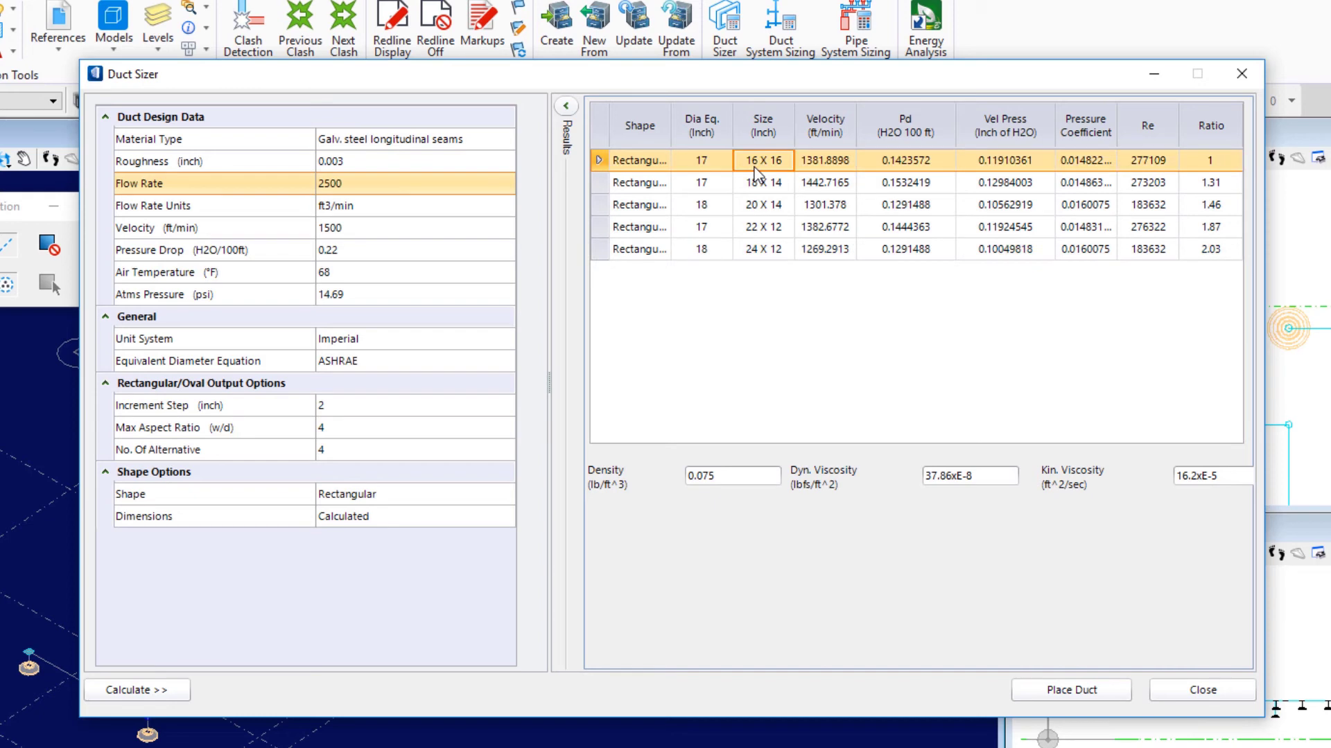
pyautogui.moveTo(671, 132); pyautogui.dragTo(724, 133)
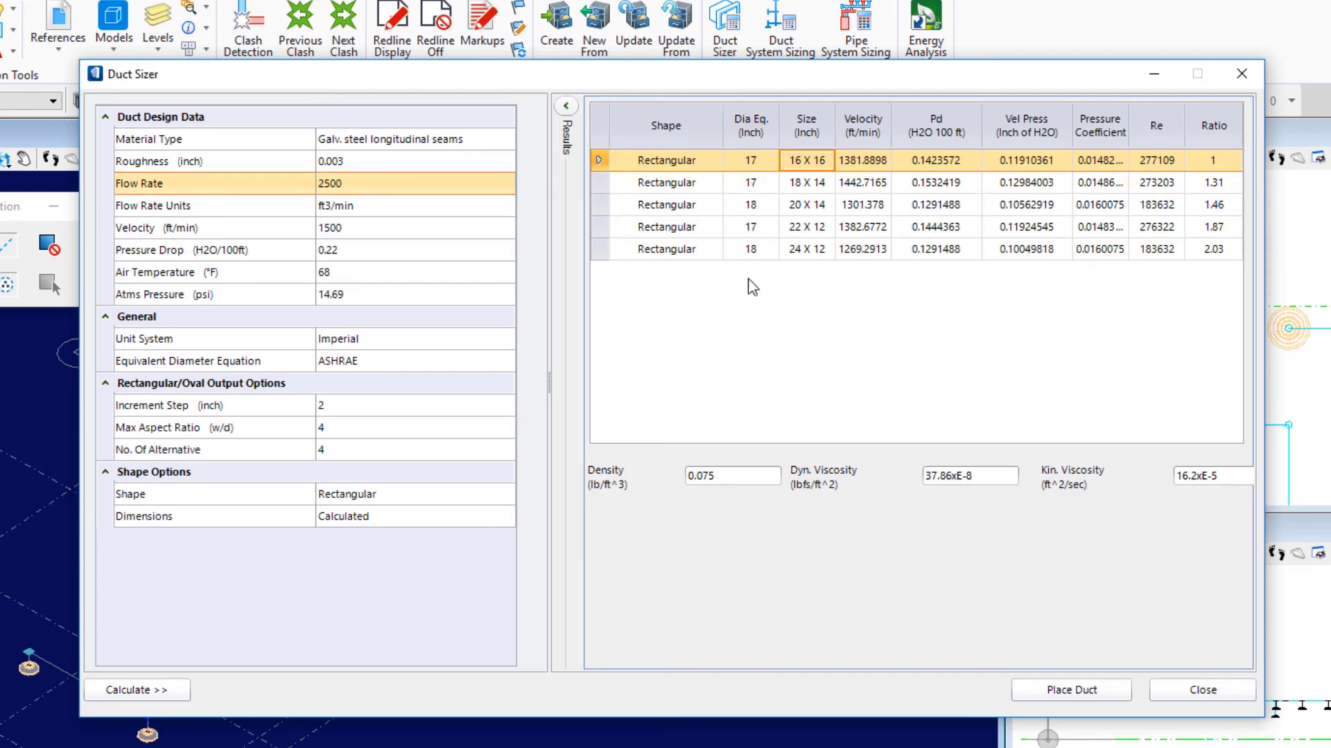
pyautogui.click(809, 184)
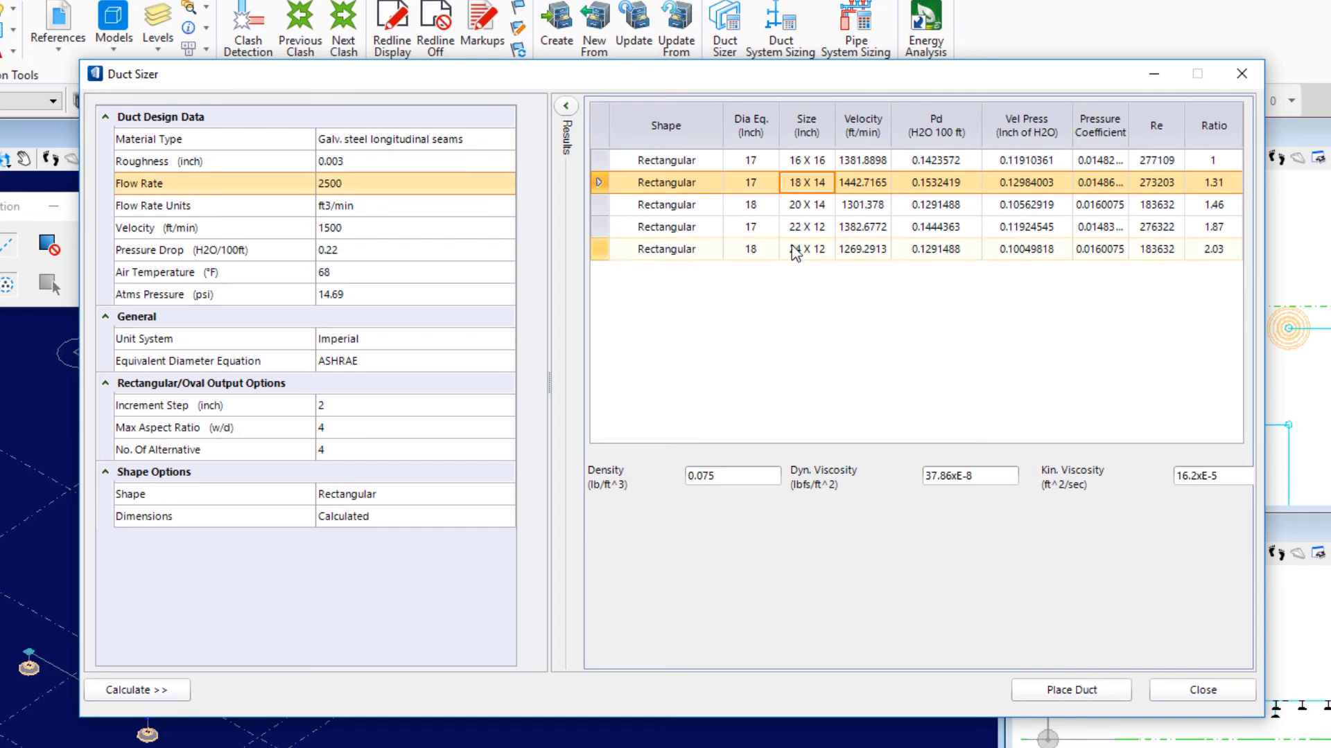
pyautogui.click(756, 251)
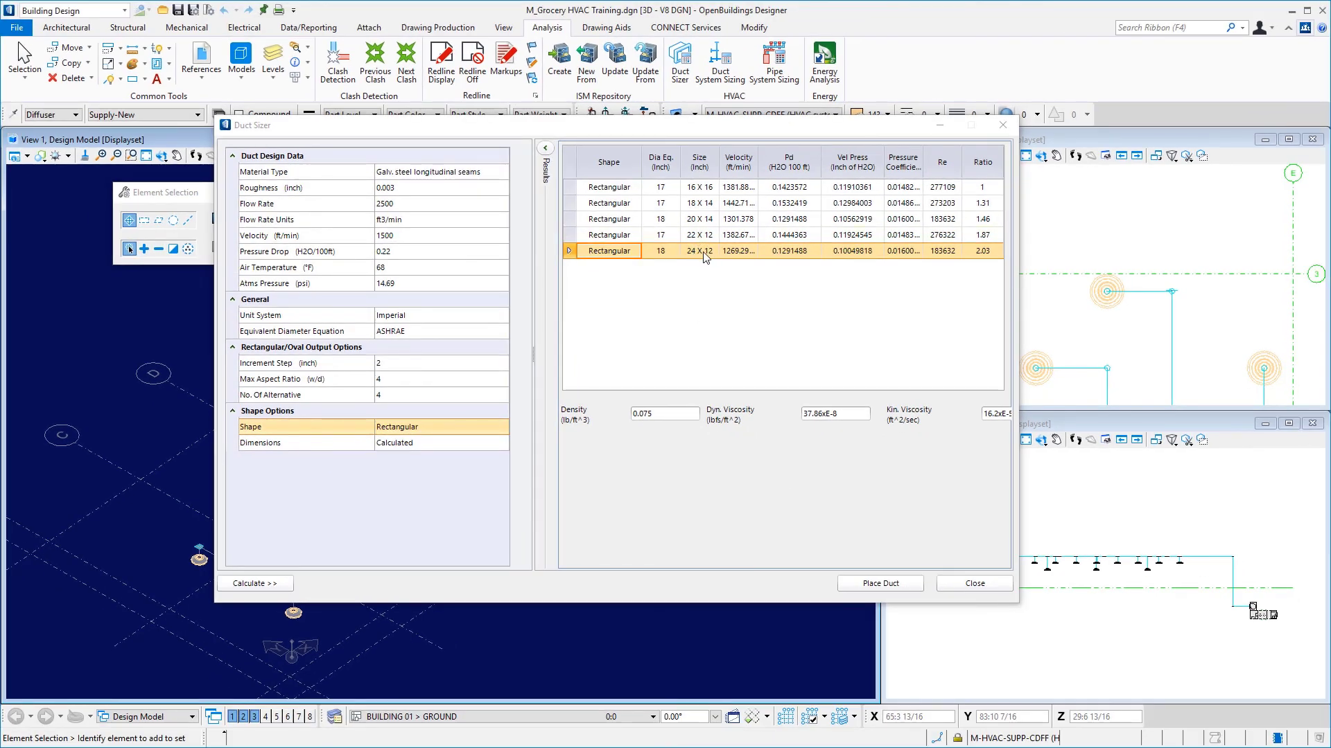
# Step: Place the selected 24 X 12 rectangular duct in the 3D view as a continuous run turning a corner in the open area beside the diffusers
pyautogui.click(889, 584)
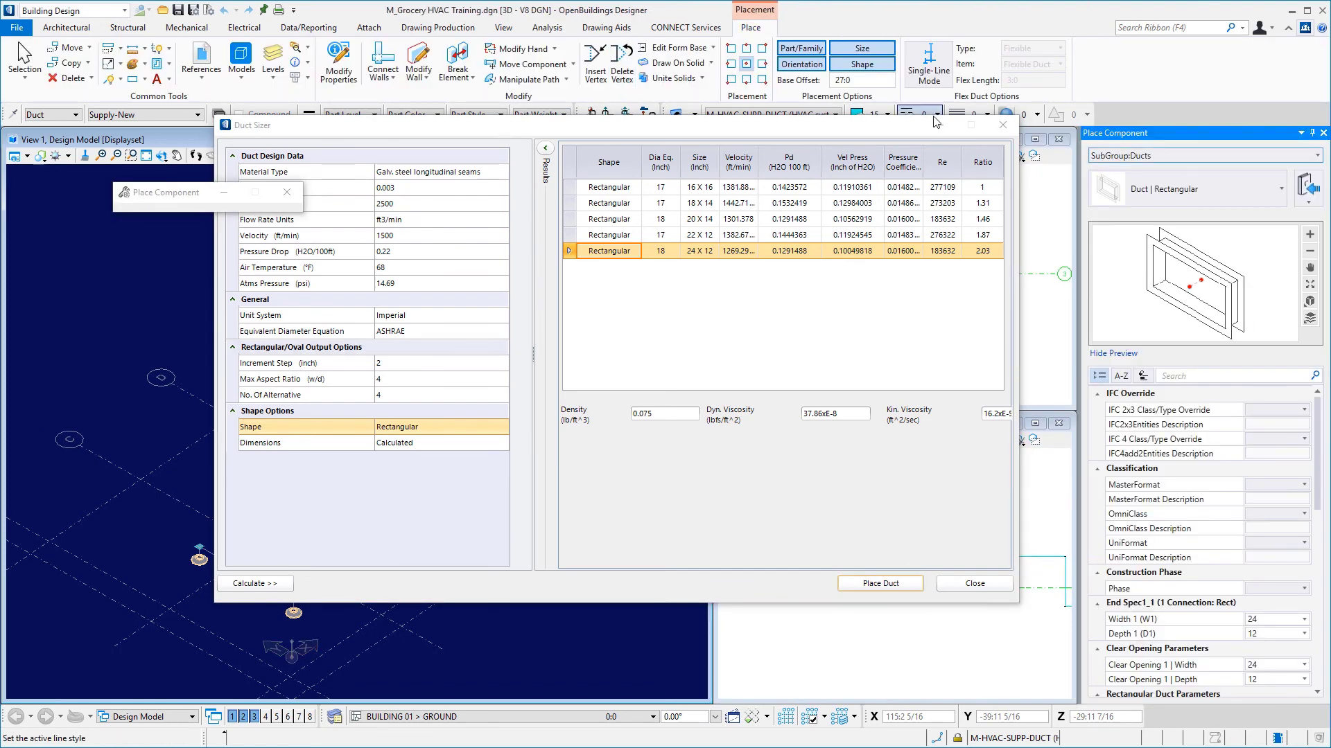
pyautogui.scroll(5, 357, 610)
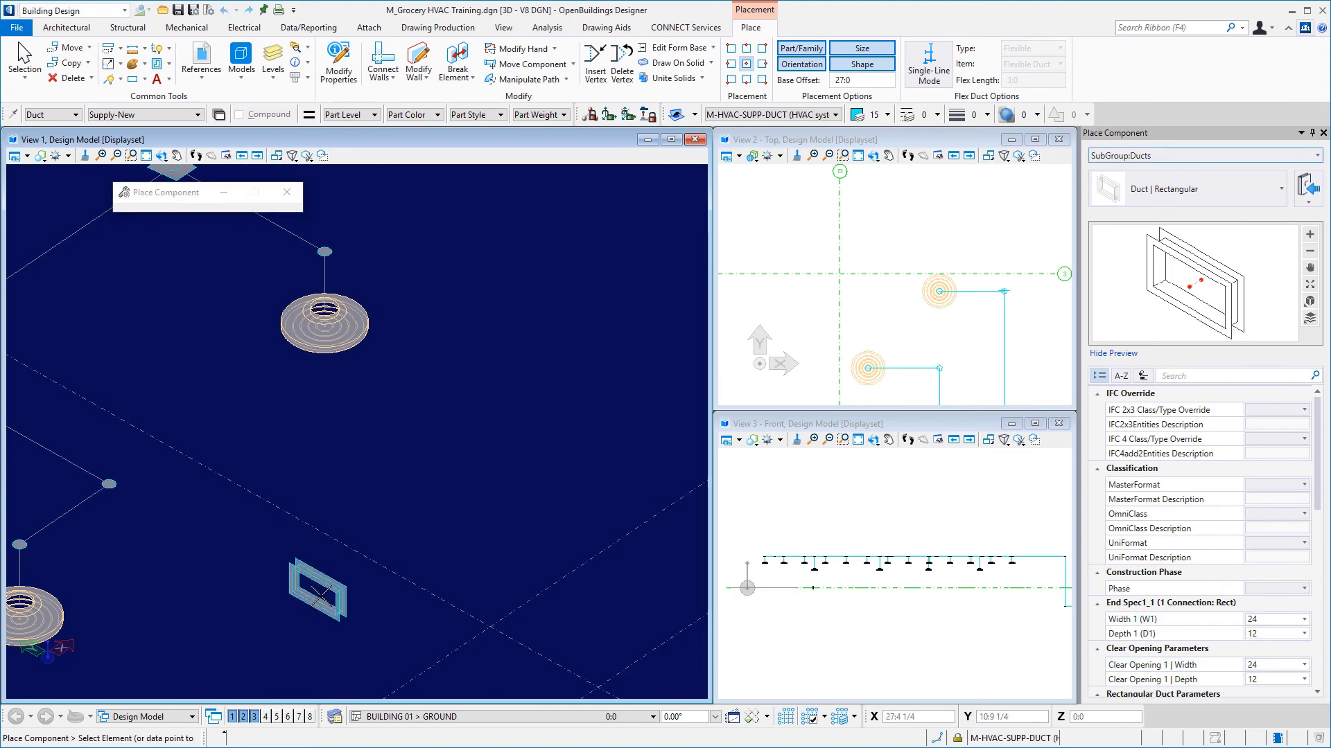
pyautogui.click(291, 616)
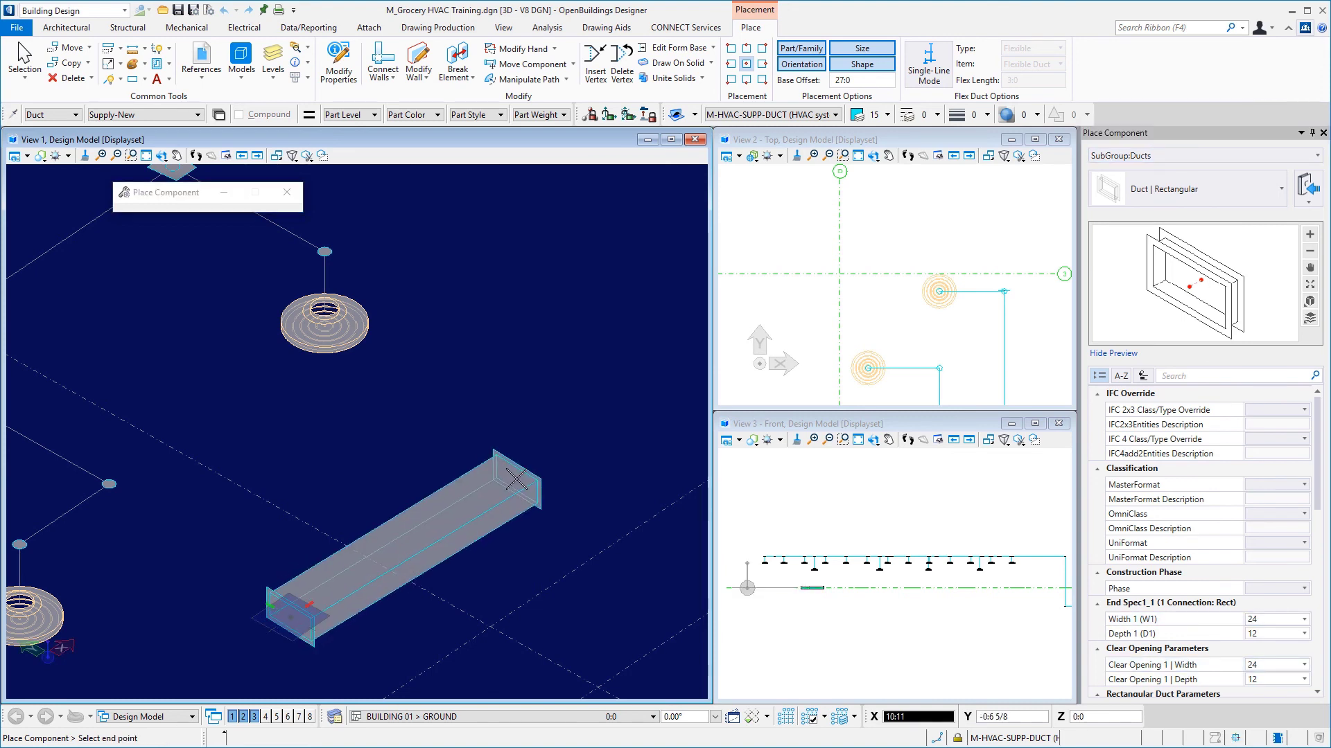
pyautogui.click(570, 433)
pyautogui.moveTo(603, 464); pyautogui.dragTo(544, 446, button='middle')
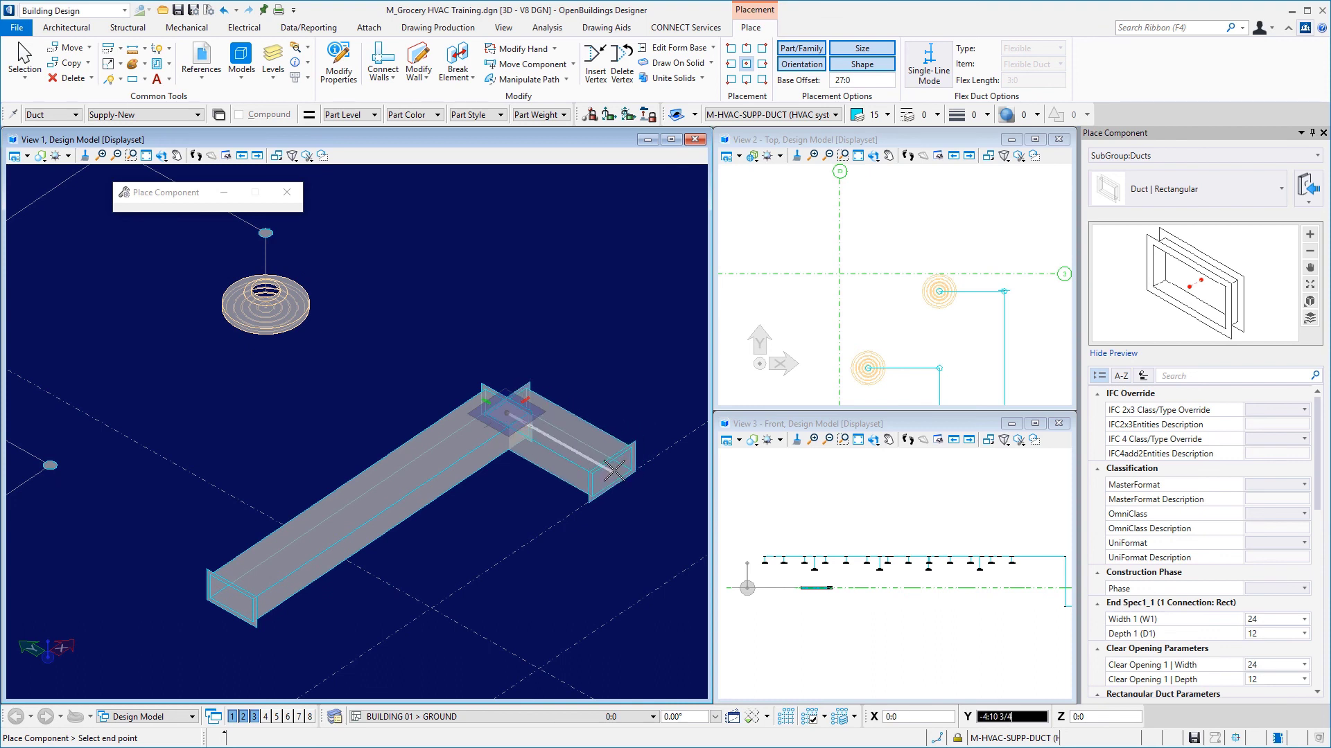
pyautogui.click(431, 551)
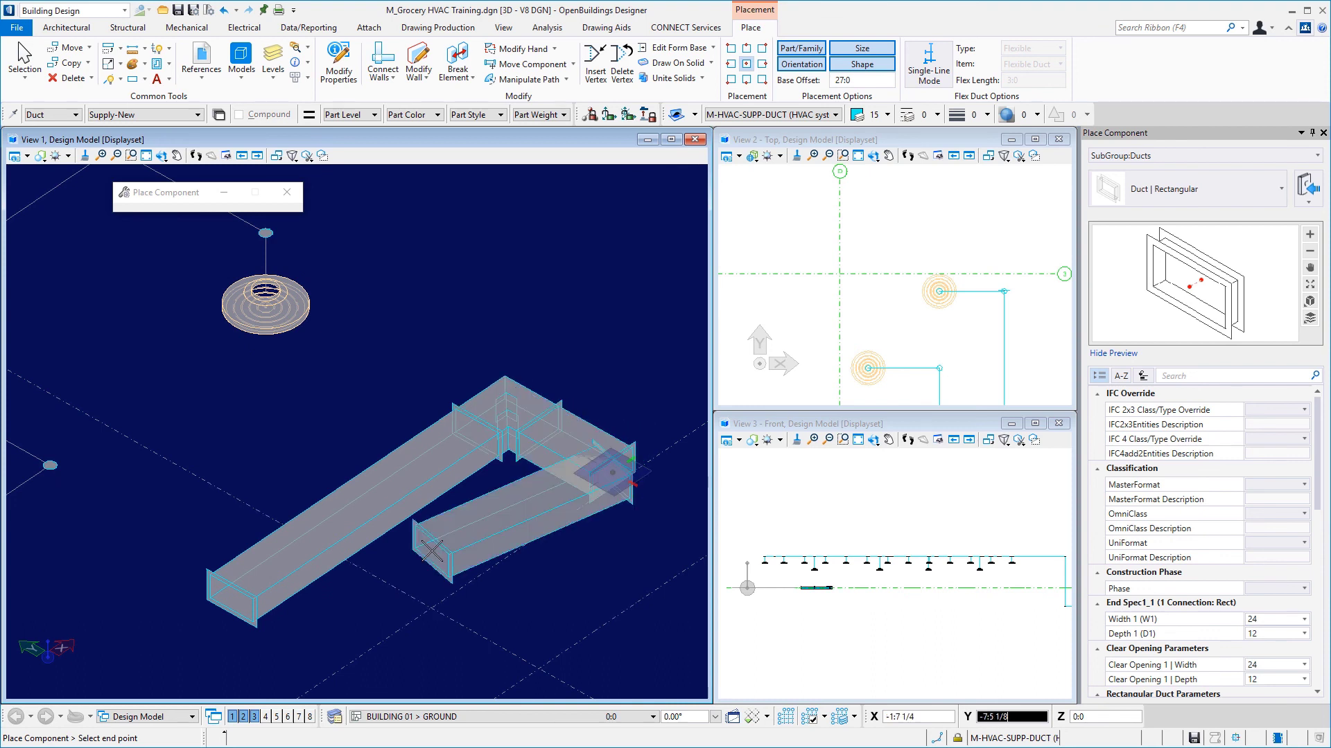